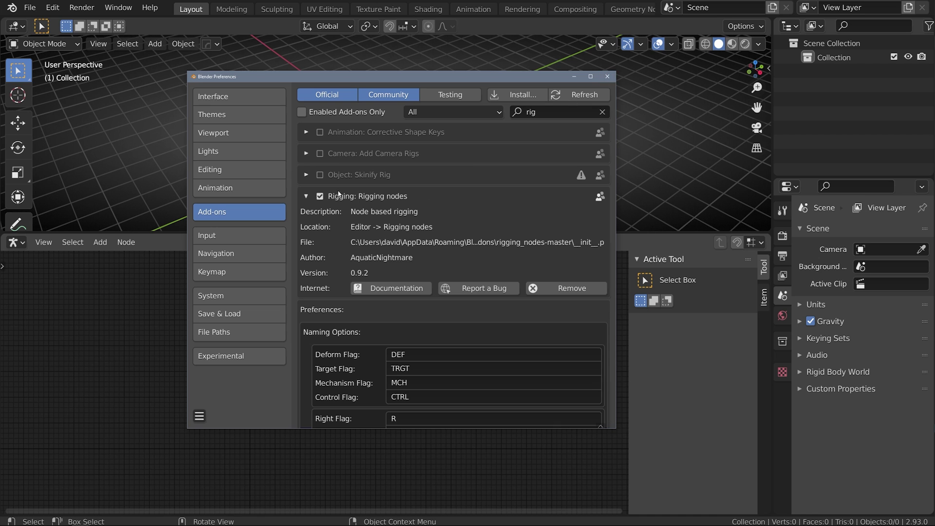
Step: Close the preferences, then create a new rigging node tree containing a Create Armature node
click(607, 76)
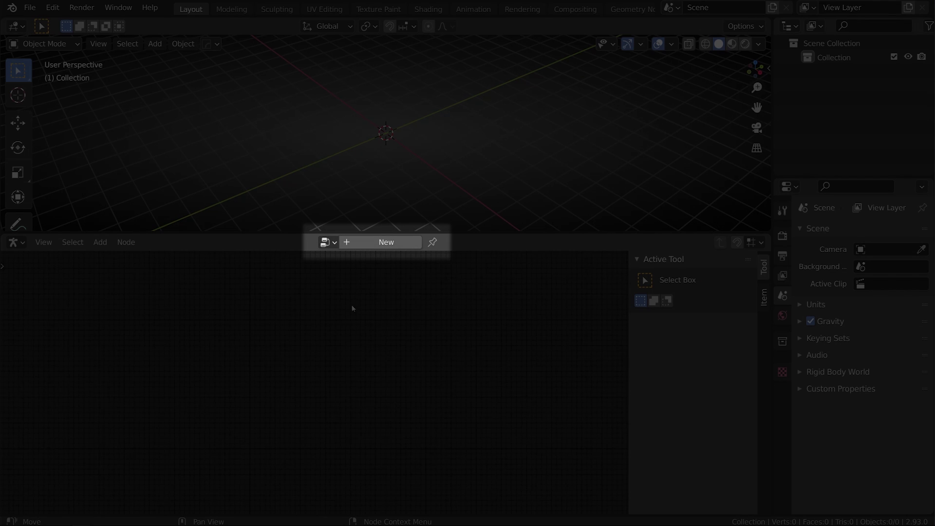
click(378, 243)
key(shift+a)
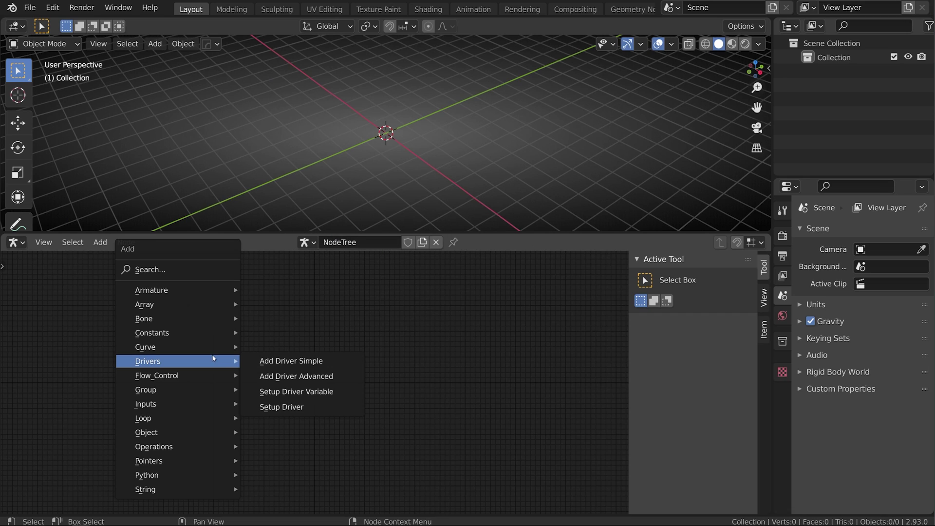
mouse_move(186, 408)
click(279, 408)
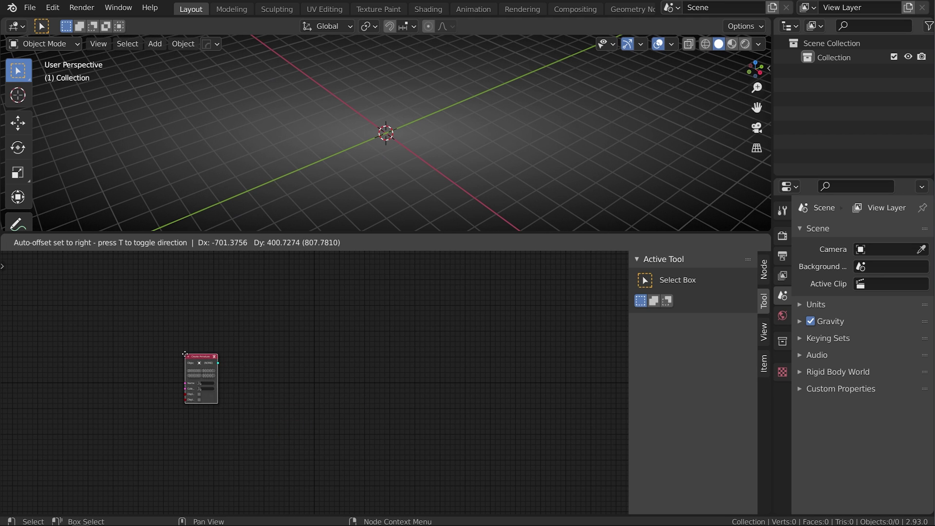
click(190, 362)
Step: Set both the name and the collection of the Create Armature node to rig
scroll(234, 379, up, 6)
scroll(234, 378, up, 2)
middle_drag(234, 379, 517, 366)
scroll(326, 438, down, 4)
scroll(243, 392, up, 2)
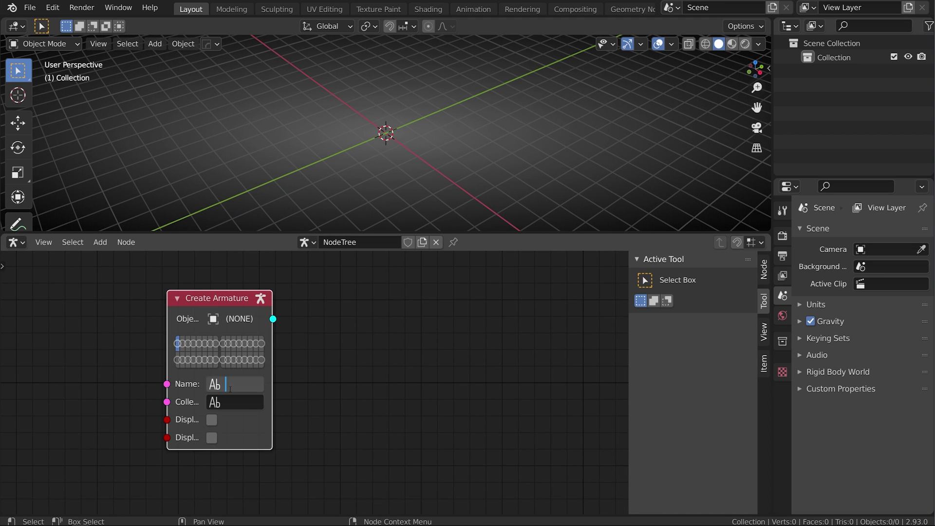
click(231, 388)
text(rig)
key(Tab)
text(ri)
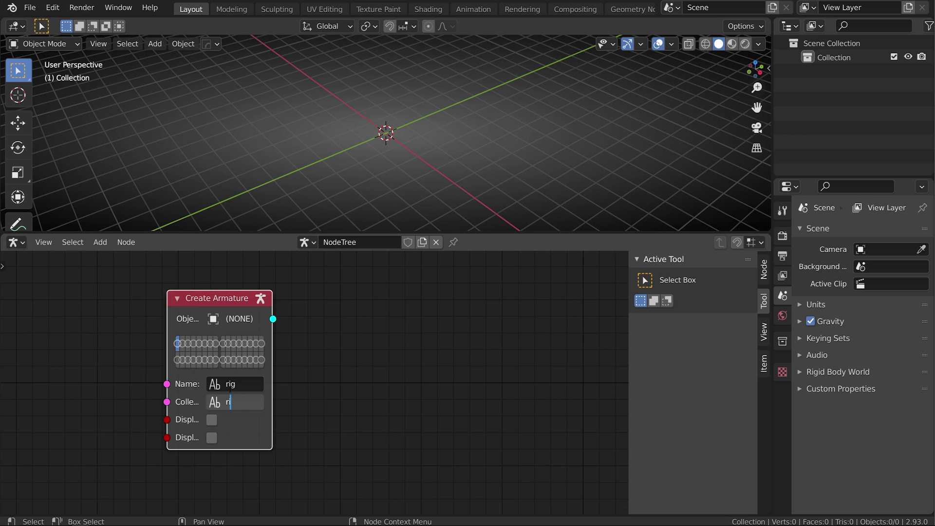
text(g)
Step: Add an Execute node and connect the Create Armature node's object output to it
key(shift+a)
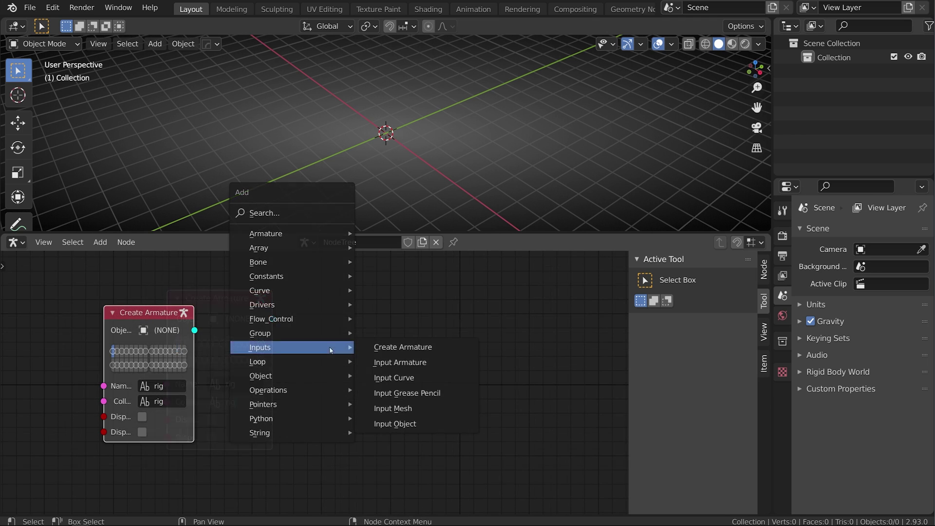
mouse_move(314, 320)
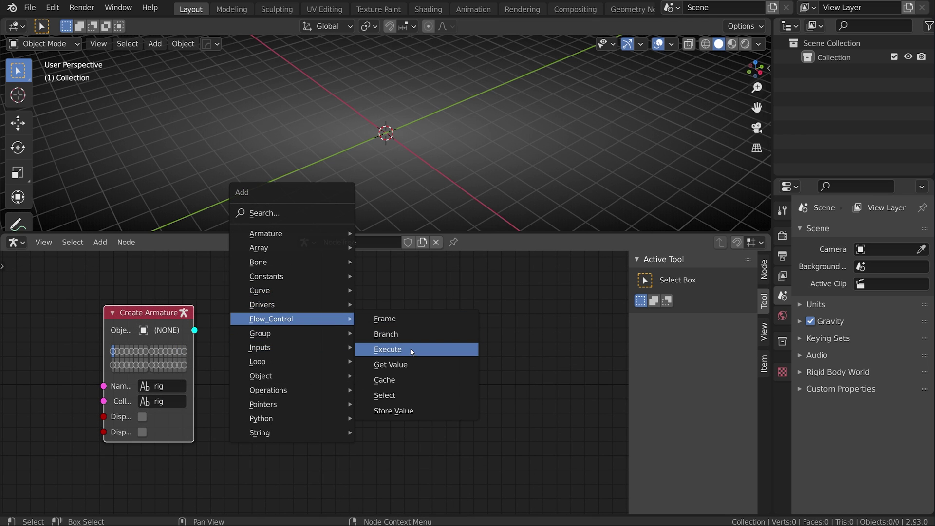
click(394, 354)
click(538, 334)
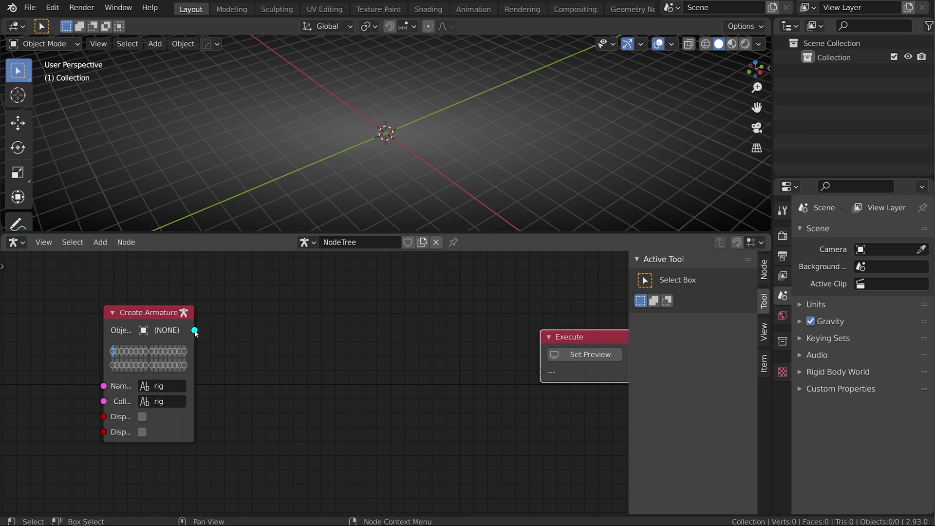
drag(196, 332, 539, 372)
Step: Insert an Add Bone node named driver between the Create Armature and Execute nodes
key(shift+a)
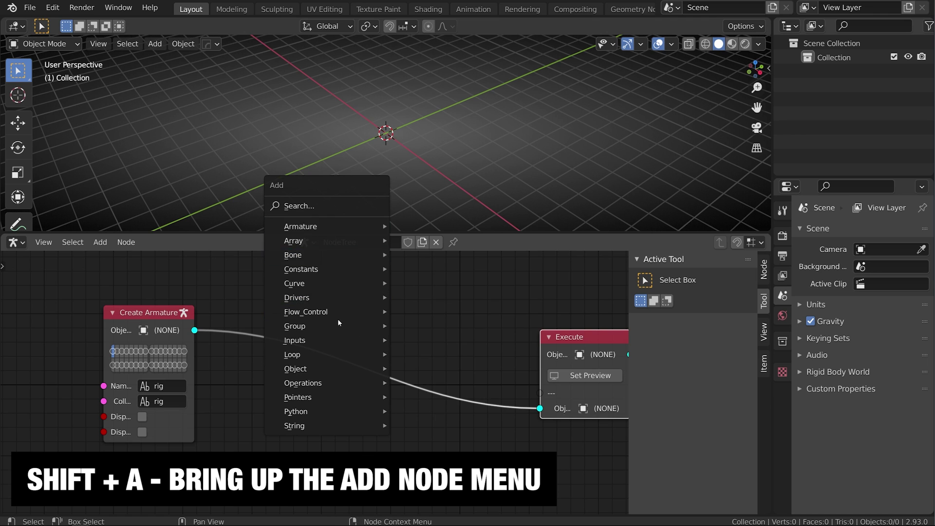
click(101, 242)
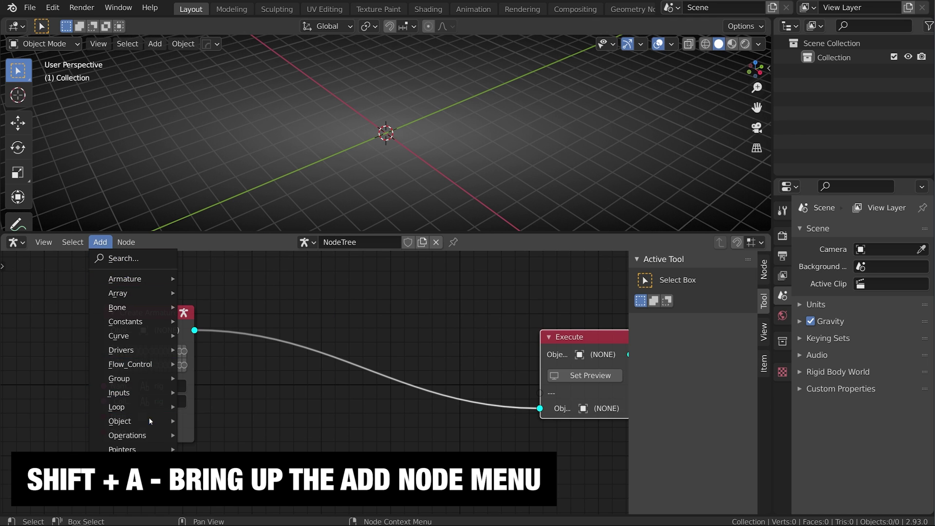
key(Home)
key(shift+a)
mouse_move(234, 335)
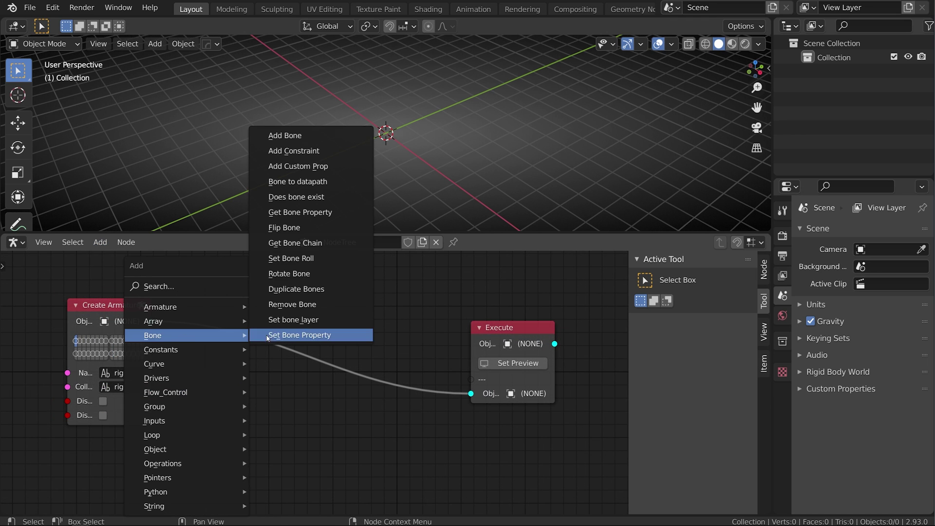
click(285, 135)
click(172, 287)
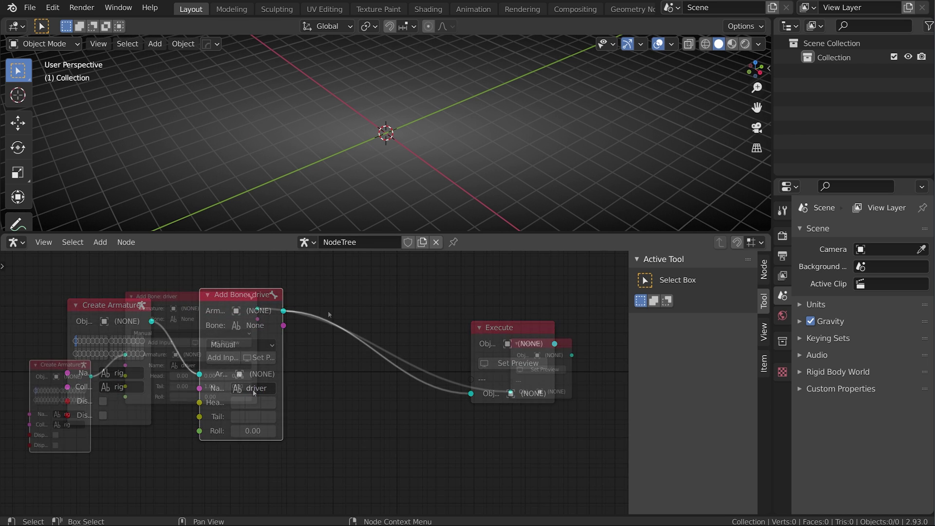
Step: Insert a second Add Bone node between the driver bone node and Execute, widen it, and name it control
key(shift+a)
mouse_move(326, 317)
click(386, 116)
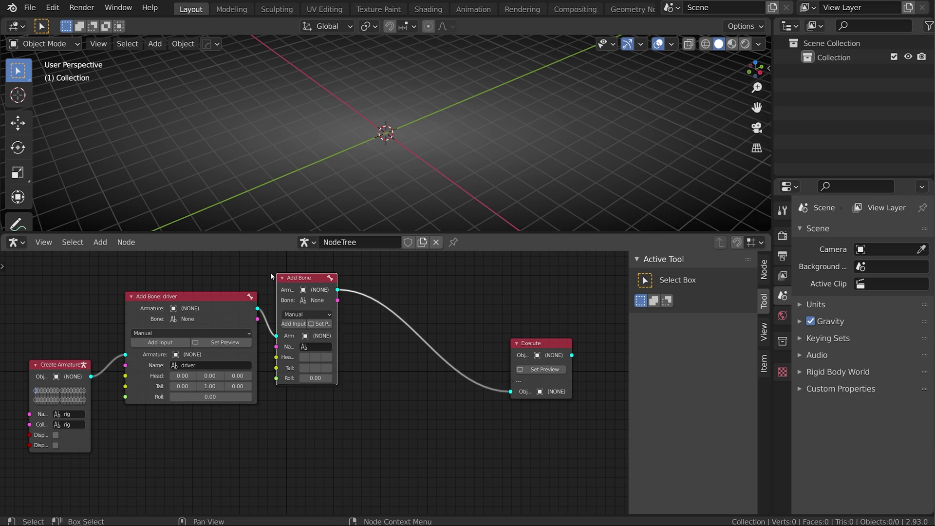
click(355, 327)
drag(353, 327, 401, 327)
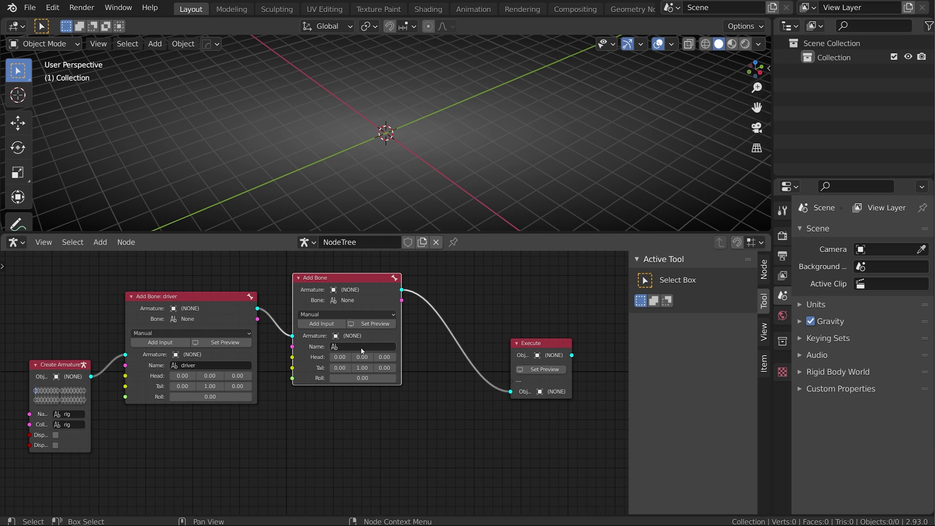
text(l)
key(Return)
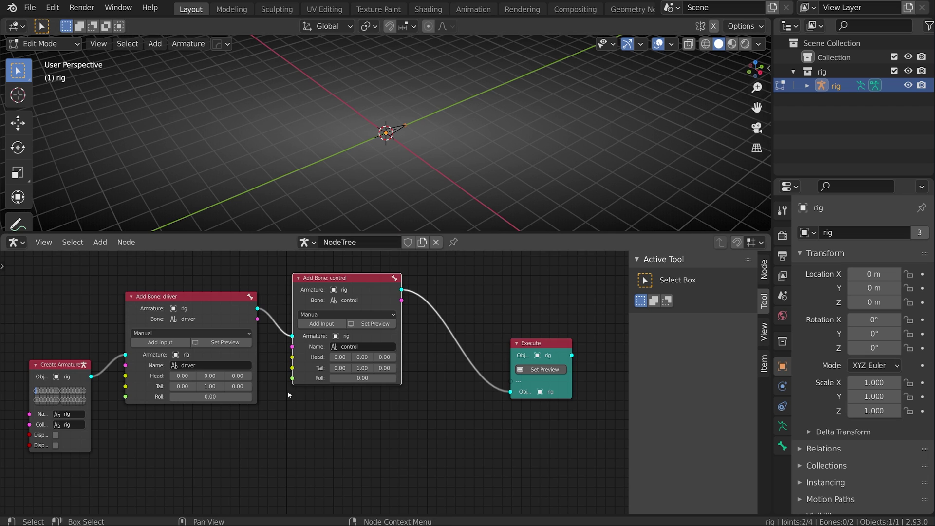
Step: Set the X values of both head and tail to 1.00 on the driver bone node
scroll(235, 331, up, 6)
middle_drag(114, 411, 159, 405)
click(200, 404)
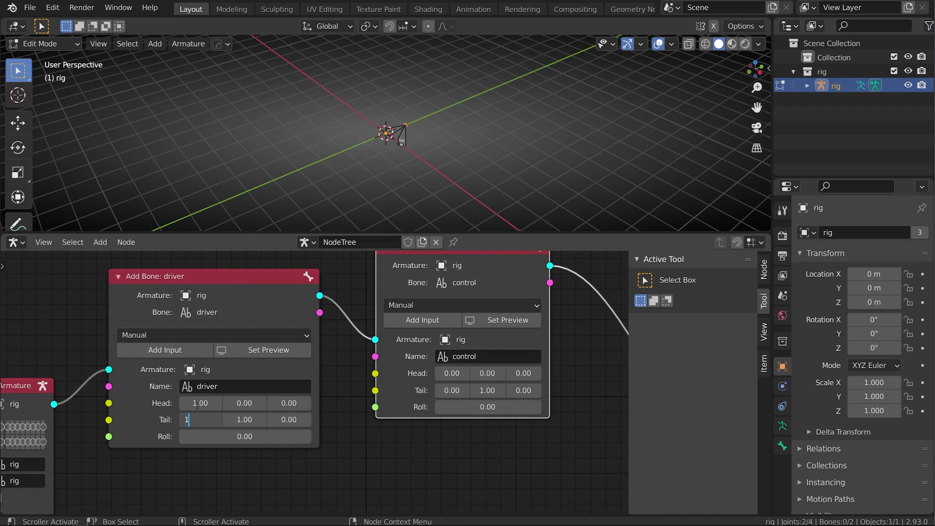
key(Return)
scroll(483, 161, up, 5)
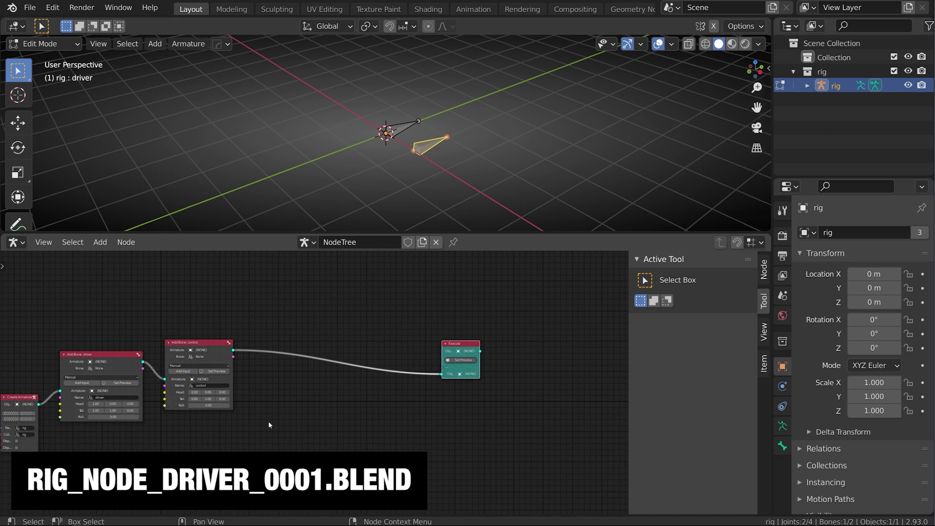
Step: Insert an Add Driver Advanced node between the control bone node and Execute
middle_drag(268, 422, 330, 412)
key(shift+a)
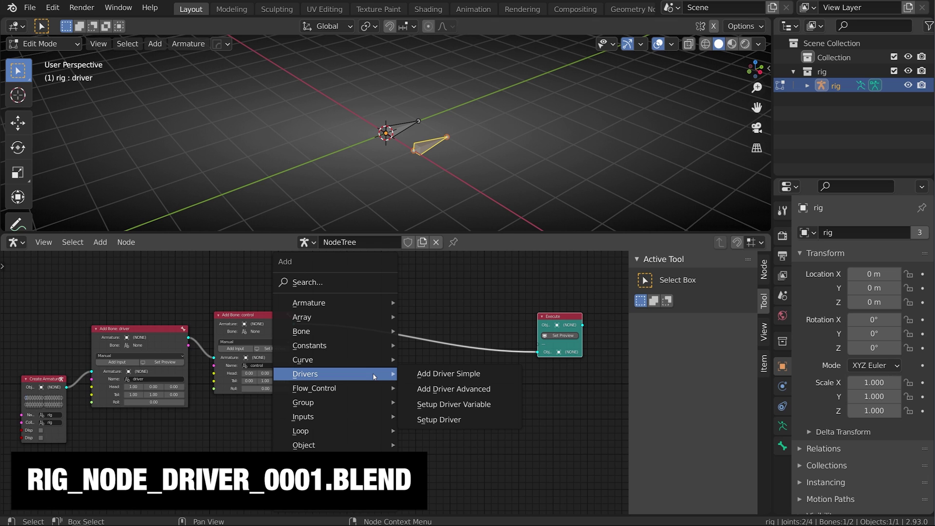
click(460, 389)
click(432, 368)
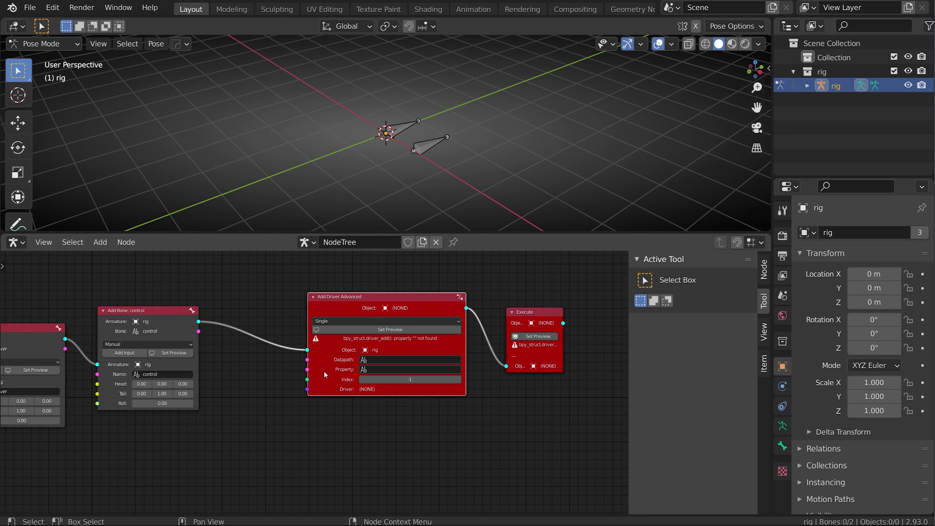
Step: Copy the data path of the driver bone's Y location into the Datapath of the Add Driver Advanced node
scroll(323, 370, up, 1)
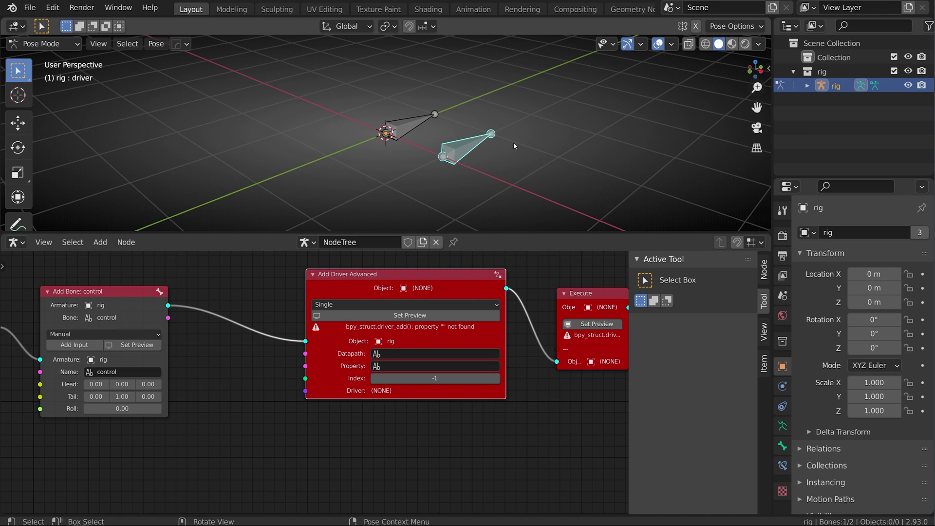
key(n)
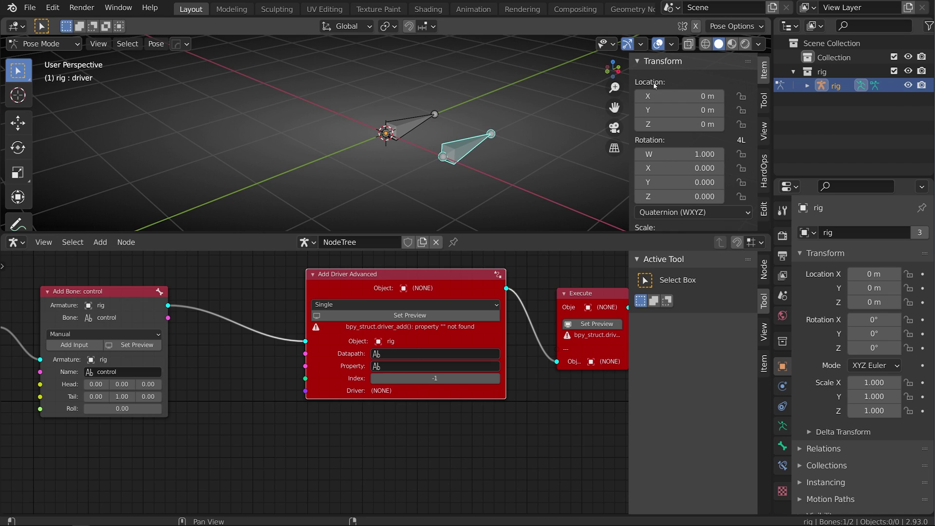
right_click(652, 111)
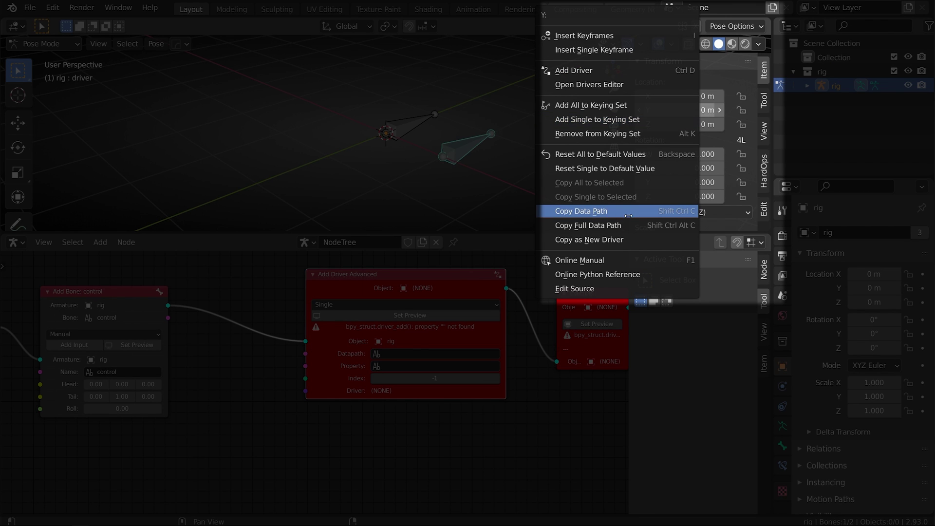
click(628, 212)
key(ctrl+v)
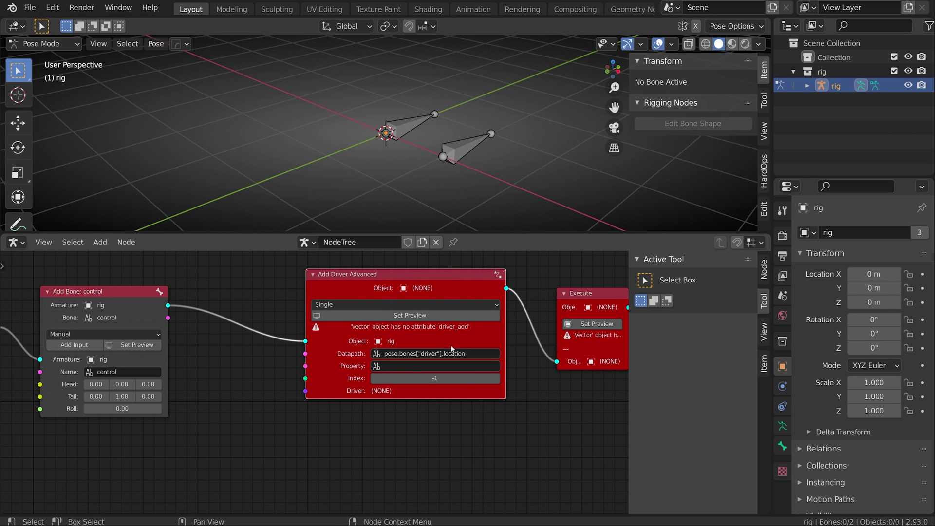
Step: Remove .location from the node's Datapath so that it reads pose.bones["driver"]
key(ctrl+a)
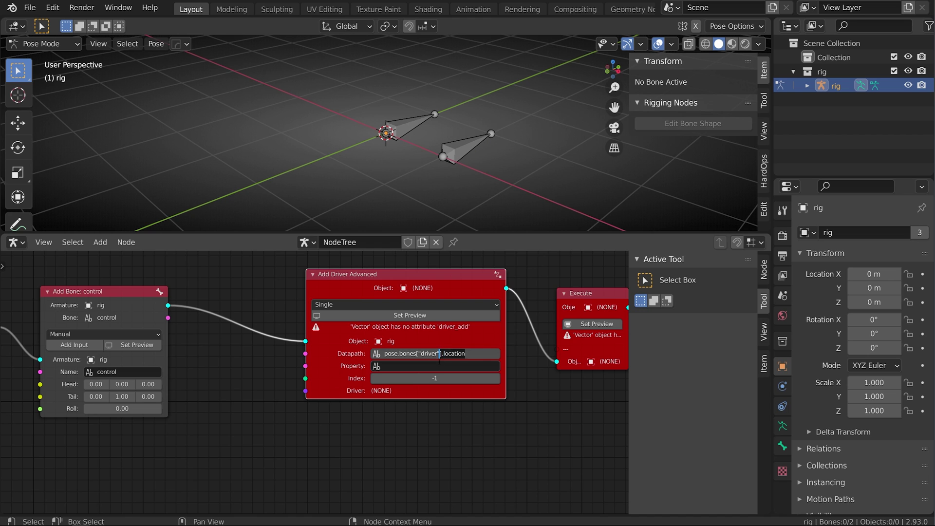
key(Escape)
scroll(437, 360, up, 4)
scroll(278, 380, up, 5)
middle_drag(435, 359, 363, 396)
click(411, 391)
click(411, 391)
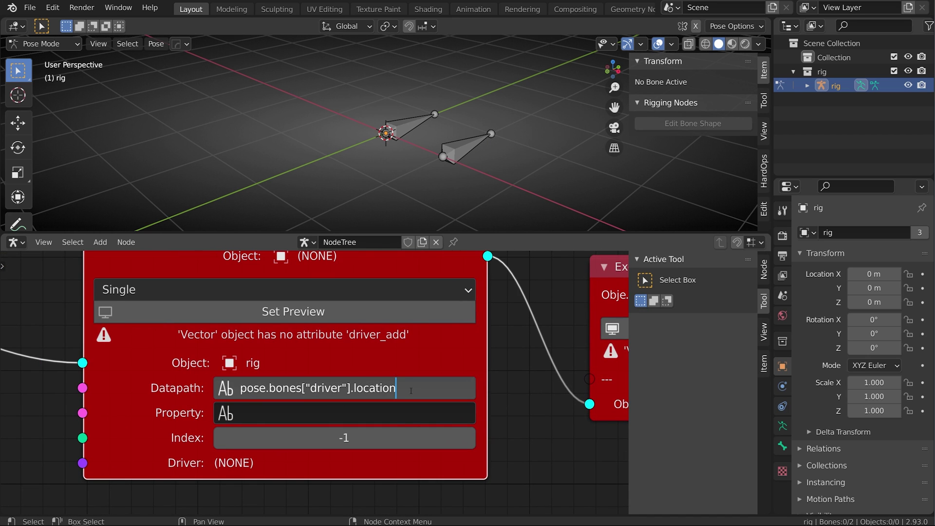
drag(410, 391, 352, 395)
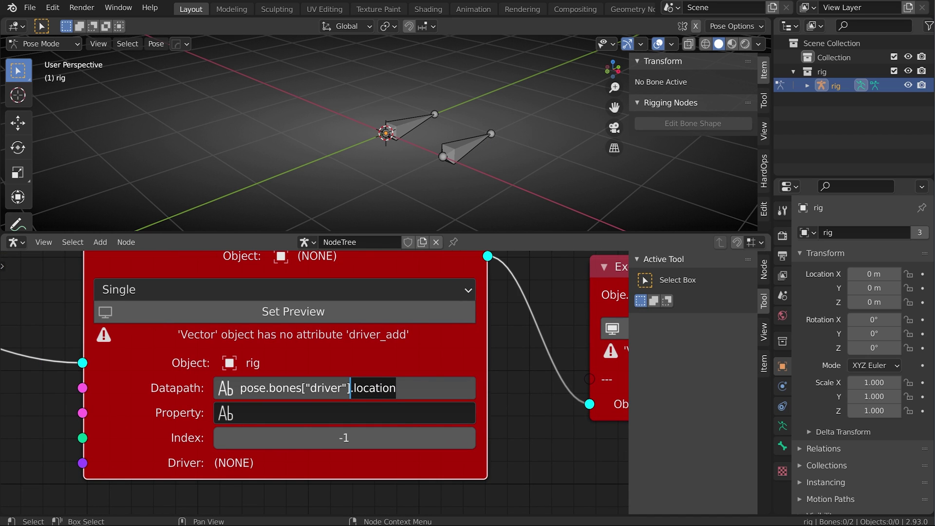
key(BackSpace)
key(Return)
Step: Set the Add Driver Advanced node's Property to location and its Index to 1
click(302, 412)
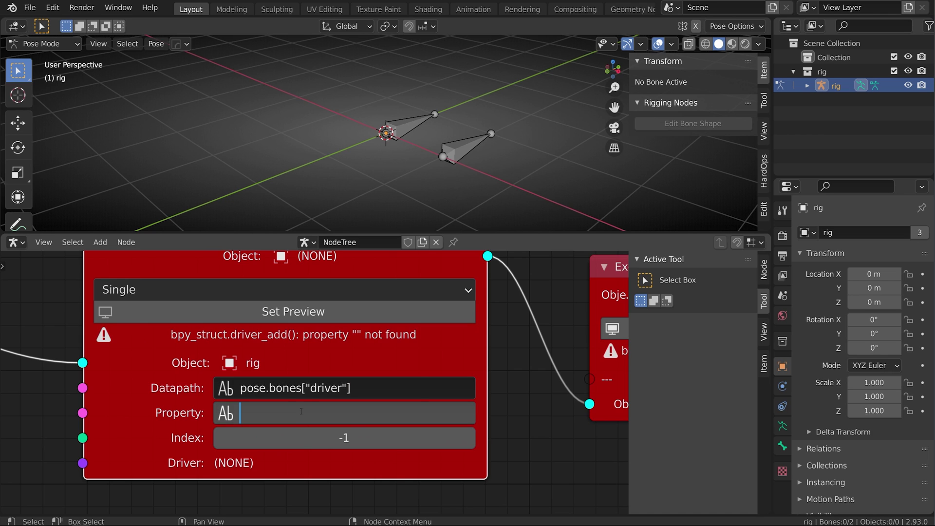
text(location)
key(Return)
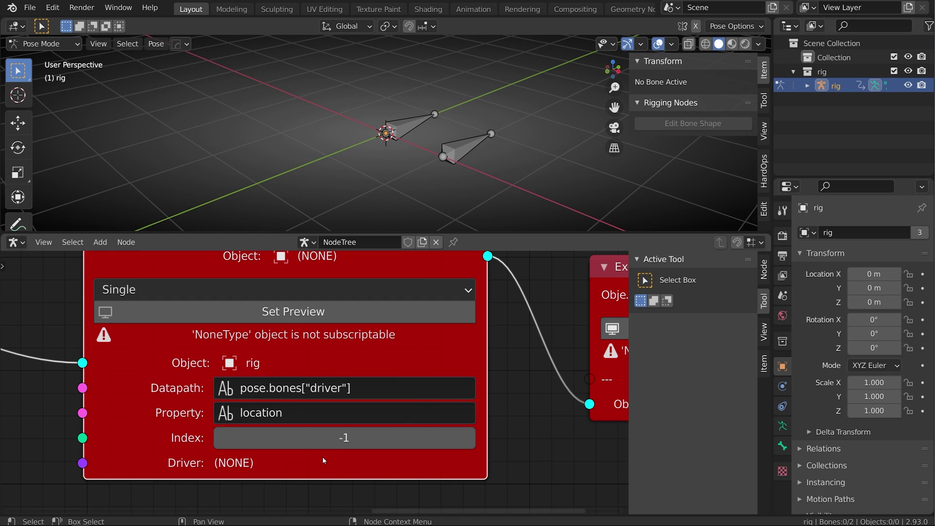
click(468, 438)
click(468, 438)
click(221, 438)
click(468, 439)
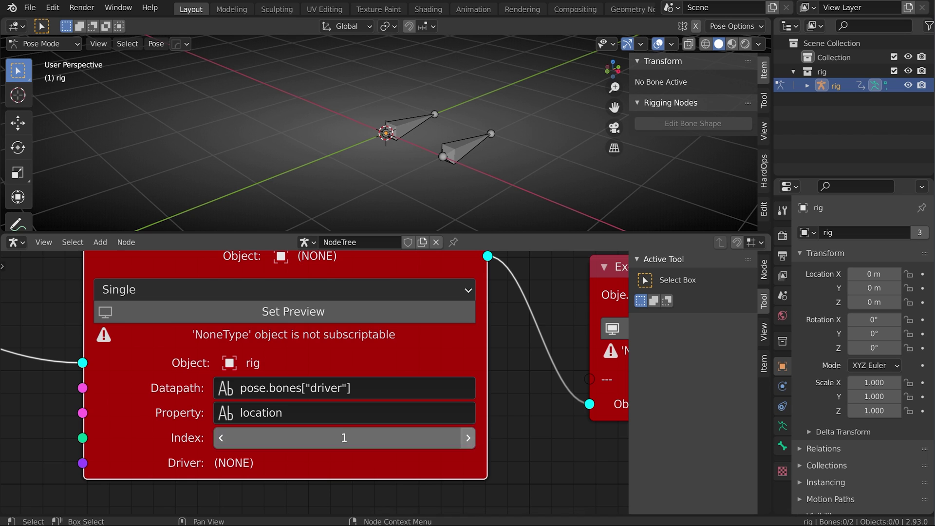
click(468, 437)
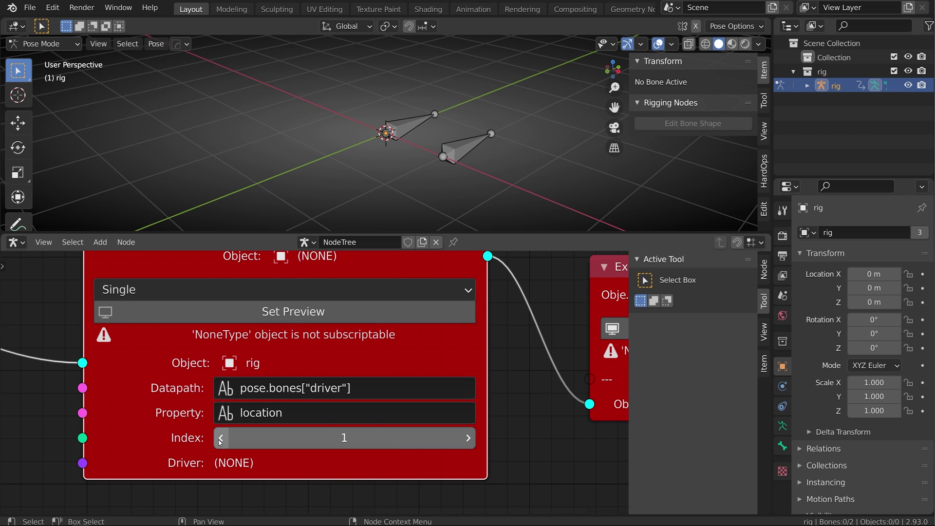
Step: Add a widened Setup Driver Variable node and feed the control bone node's armature and bone outputs into its object and data path inputs
scroll(219, 448, down, 3)
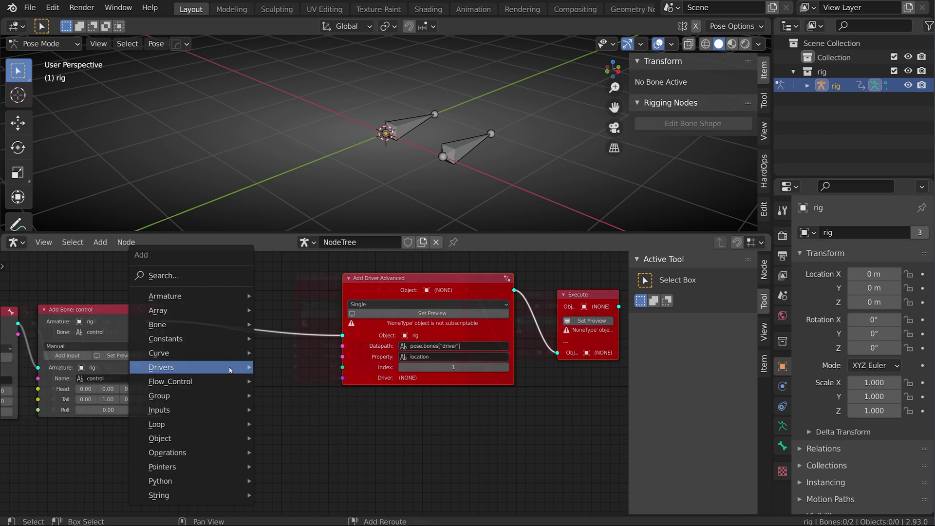
mouse_move(231, 370)
click(333, 402)
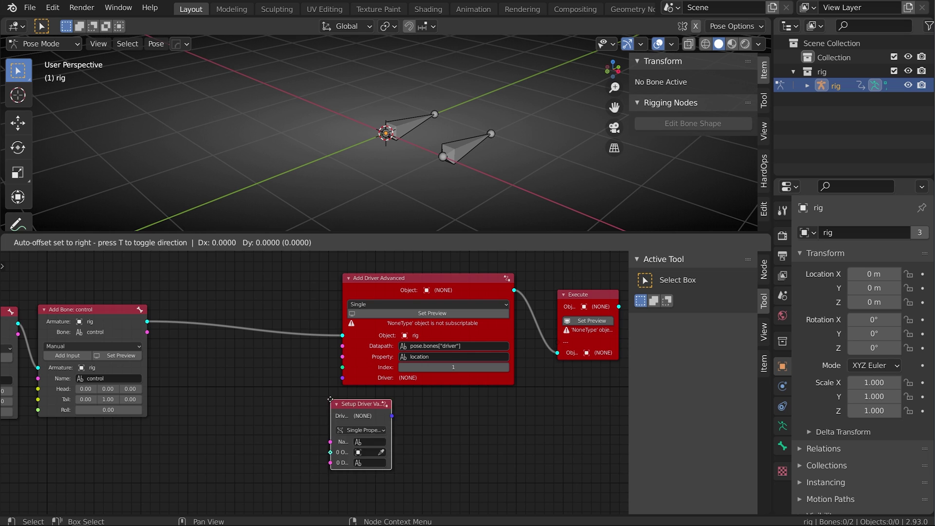
click(203, 370)
scroll(351, 380, up, 2)
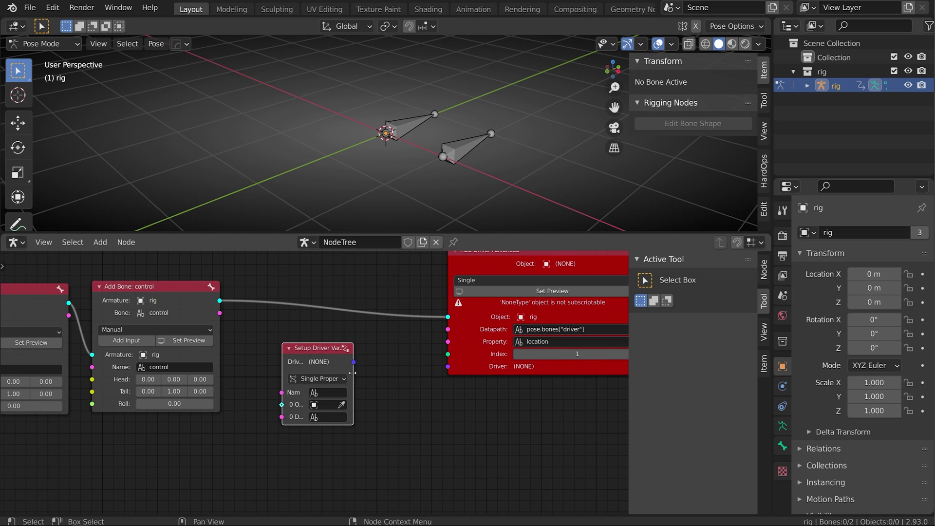
drag(352, 373, 418, 372)
drag(219, 301, 280, 399)
drag(220, 313, 280, 412)
Step: Switch the Setup Driver Variable node to Transform Channel and set its transform type to Y Location
click(340, 374)
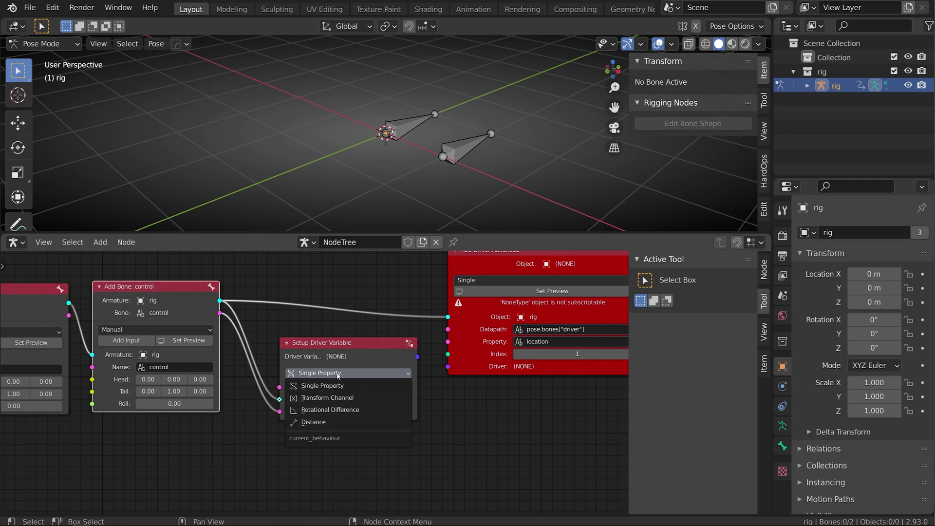
click(341, 398)
middle_drag(394, 430, 347, 392)
click(346, 390)
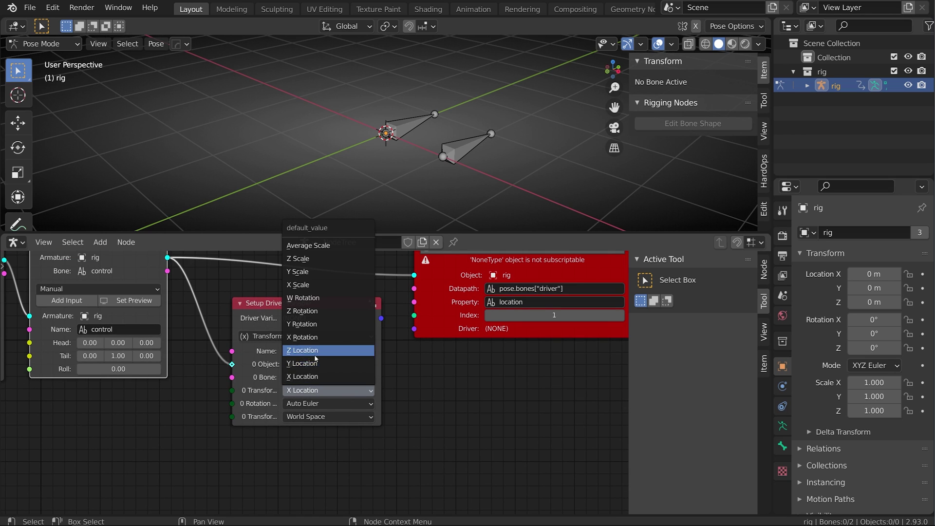
click(297, 363)
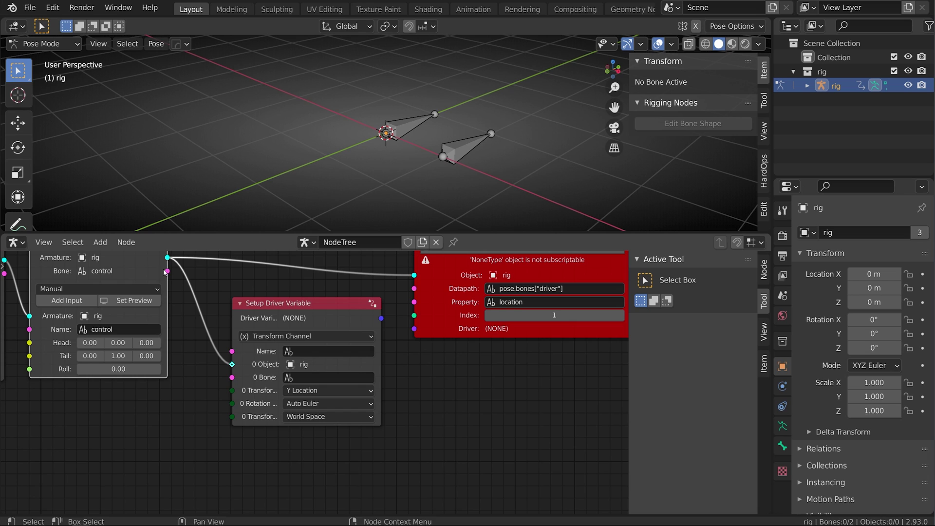
Step: Feed the control bone node's Bone output into the Setup Driver Variable node's Bone input and name the variable loc_y
drag(167, 271, 232, 377)
click(326, 351)
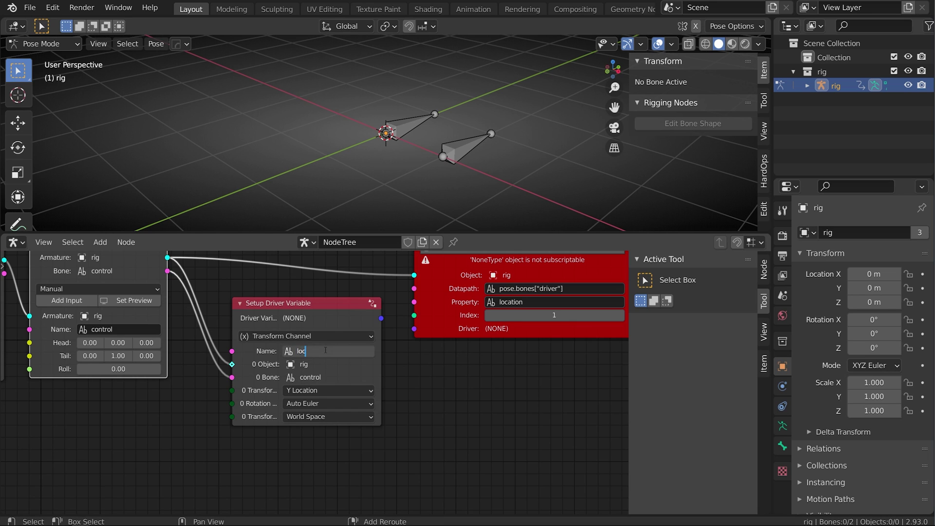
text(loc_)
text(y)
key(Return)
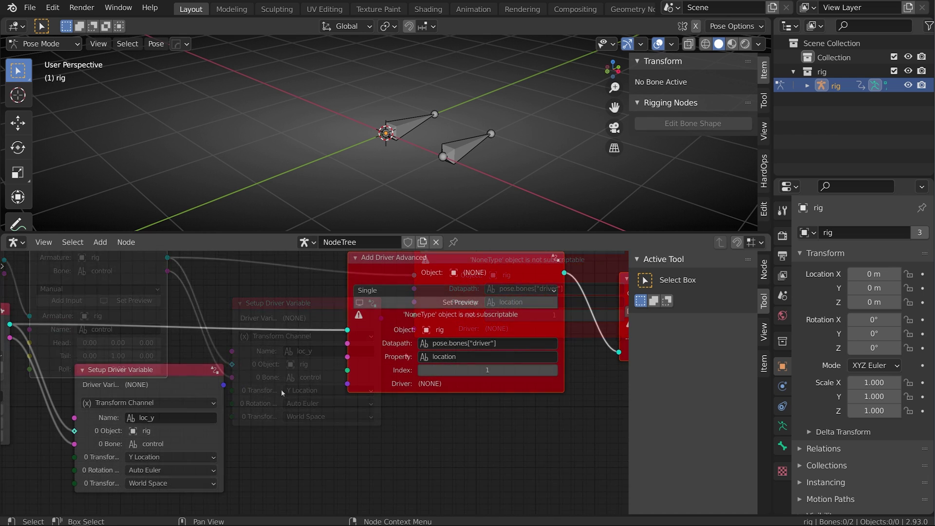
Step: Try to connect the Setup Driver Variable output directly to the Driver input of the Add Driver Advanced node
drag(224, 384, 347, 382)
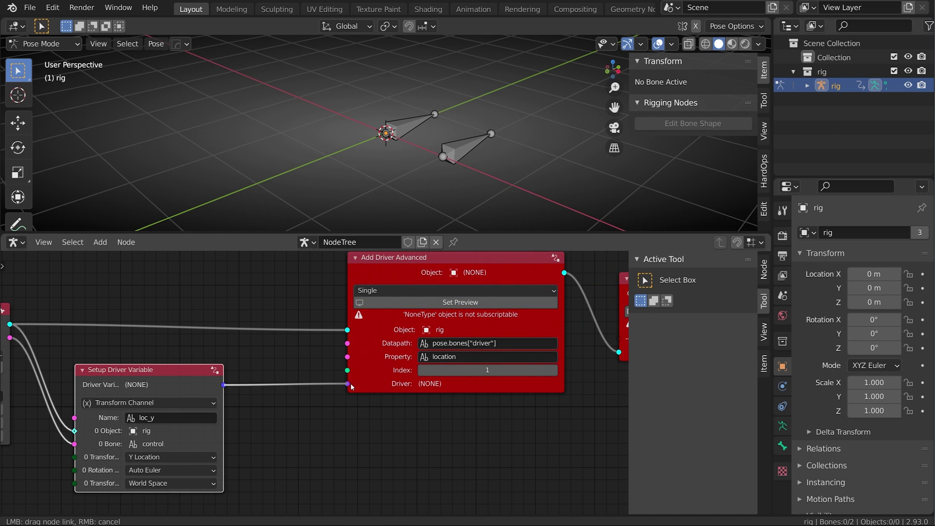
scroll(347, 384, up, 5)
scroll(360, 358, down, 5)
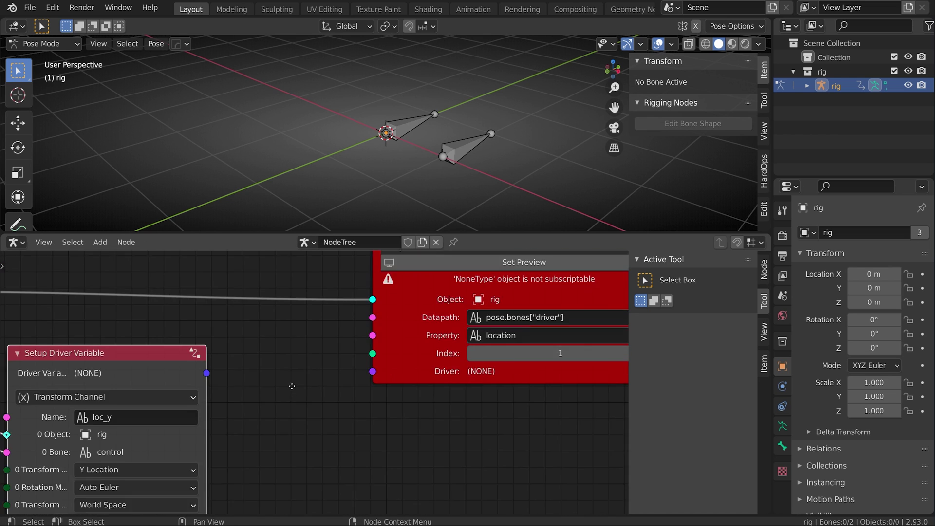
Step: Add a Setup Driver node between the variable and Add Driver Advanced nodes and feed the loc_y variable into it
key(shift+a)
mouse_move(303, 359)
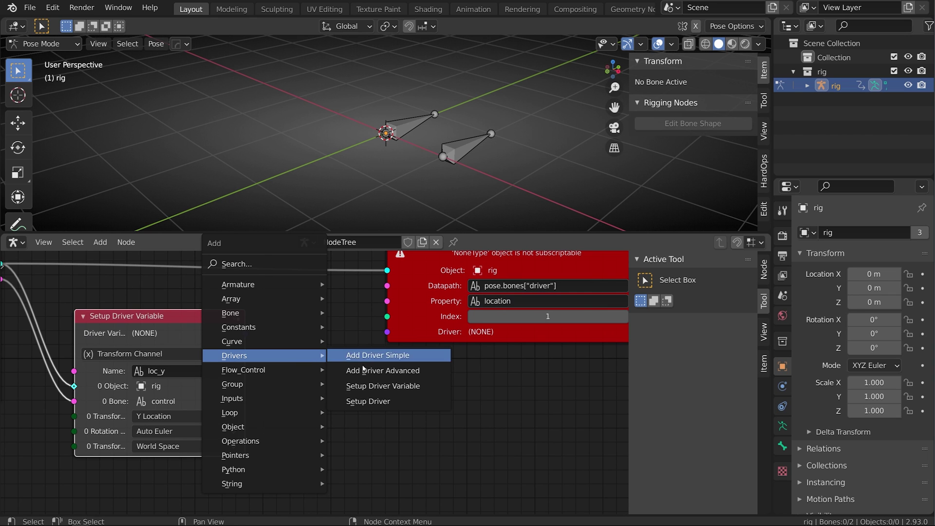
click(376, 403)
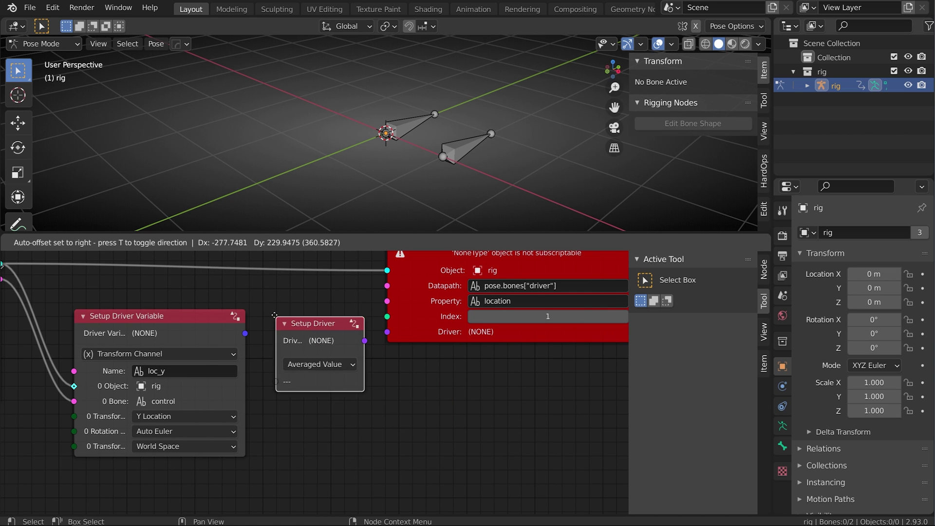
click(273, 386)
scroll(253, 382, up, 3)
scroll(253, 382, up, 2)
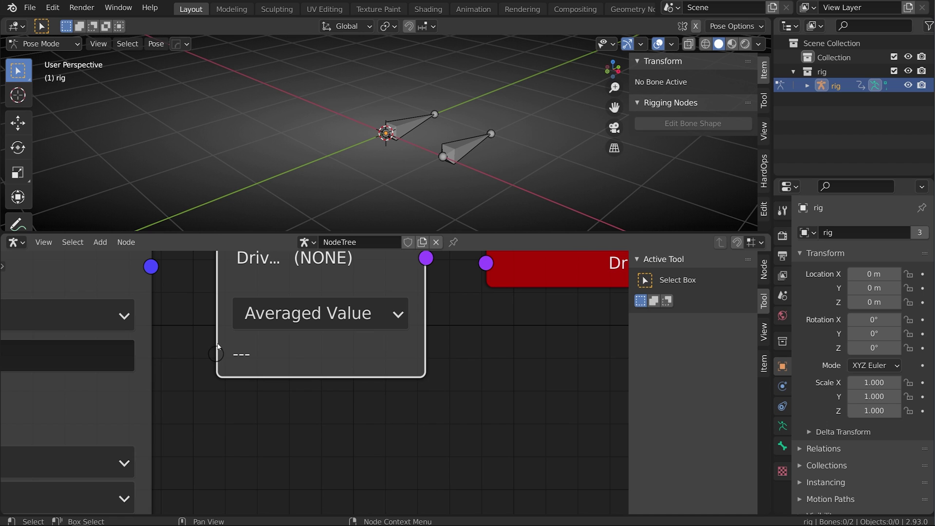
drag(151, 267, 215, 353)
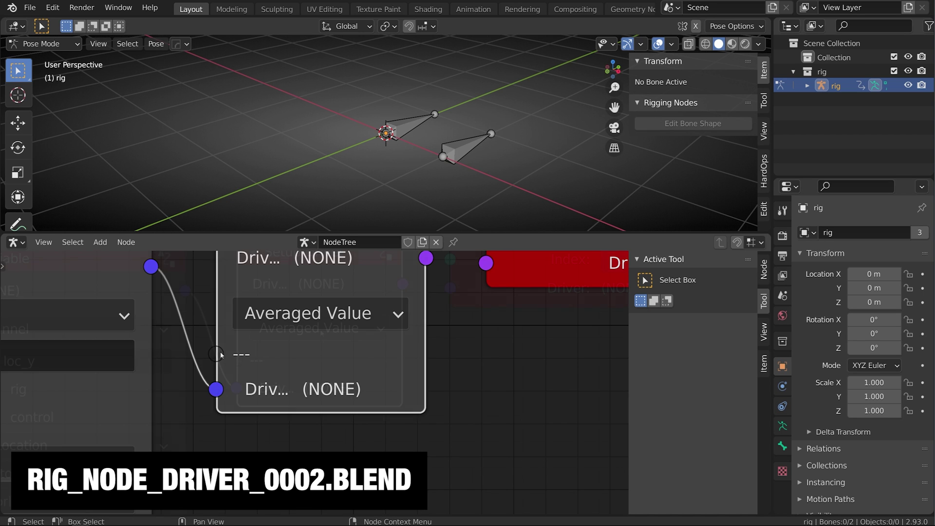
Step: Connect the Setup Driver node's output to the Driver input of the Add Driver Advanced node
scroll(314, 382, down, 2)
scroll(375, 316, down, 2)
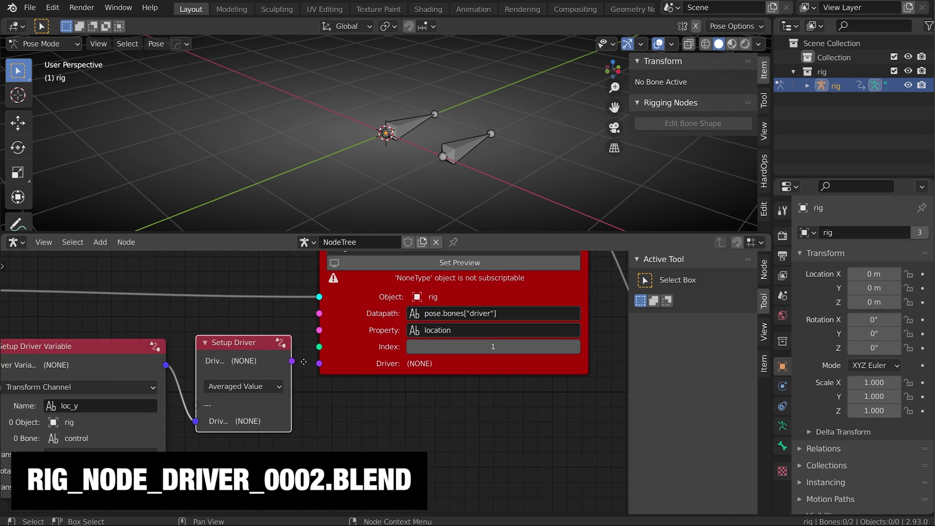
drag(287, 361, 317, 364)
scroll(256, 354, down, 4)
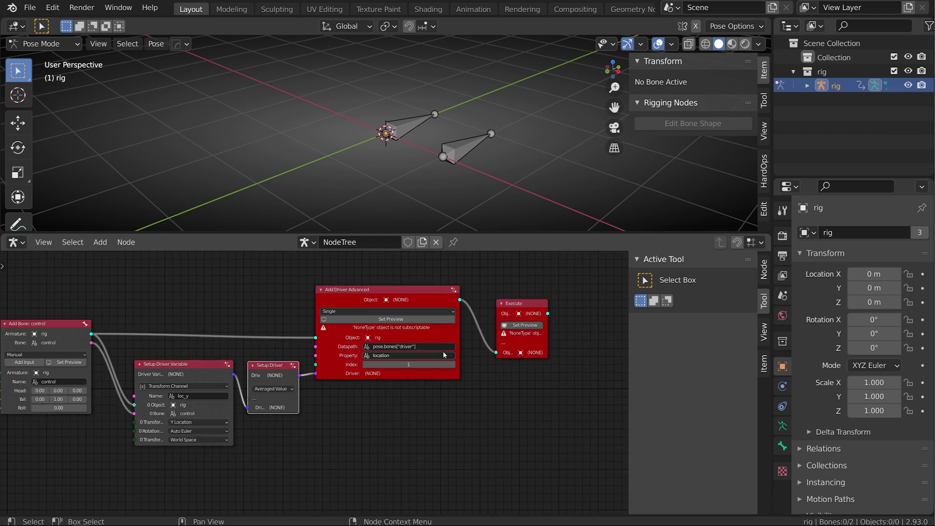
click(483, 342)
scroll(511, 345, up, 2)
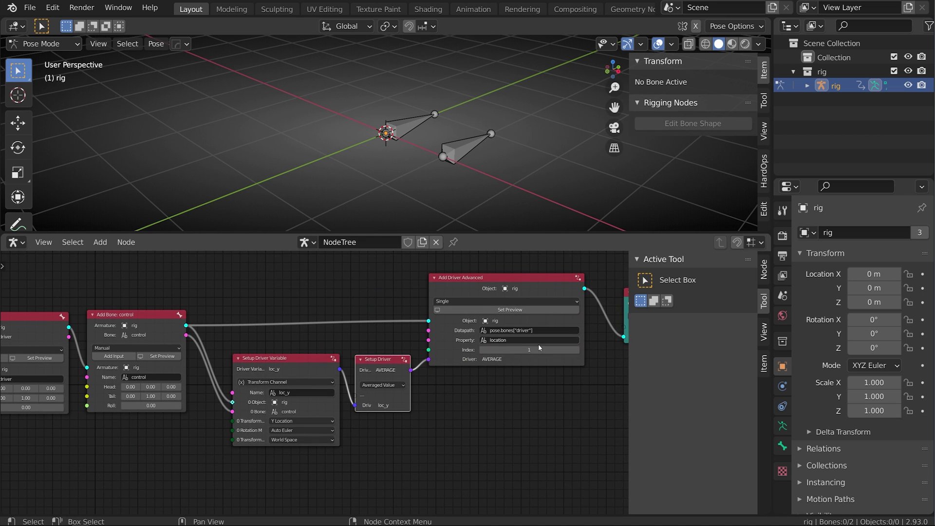
Step: Test the driver by moving the control bone about 1.09 m along the Y axis
click(479, 153)
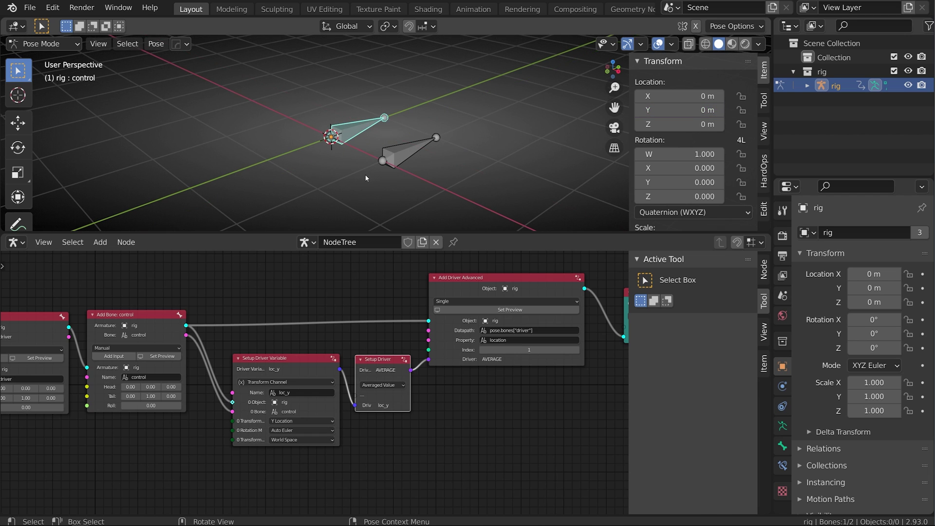
key(g)
key(y)
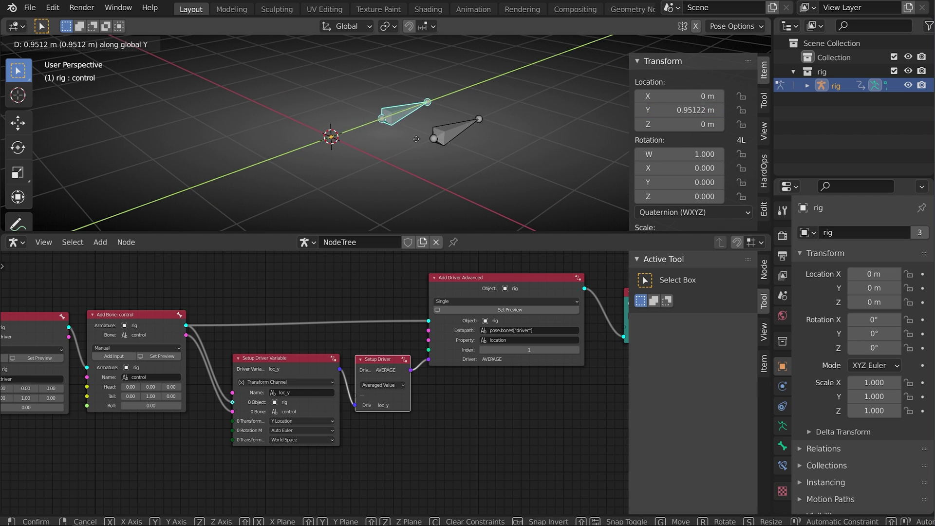
click(453, 131)
Step: Inspect the driver bone's Y Location driver in a Drivers editor split off beside the node editor
click(453, 132)
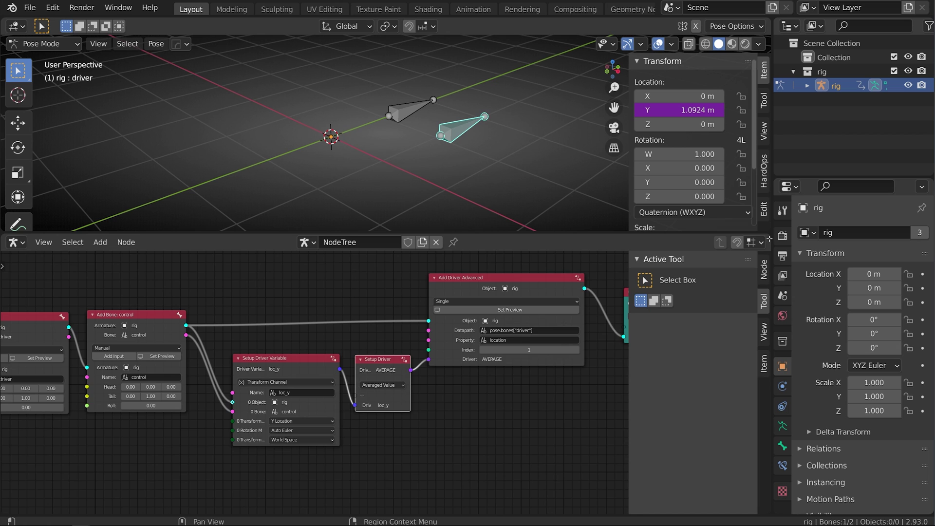
drag(770, 238, 458, 247)
click(466, 242)
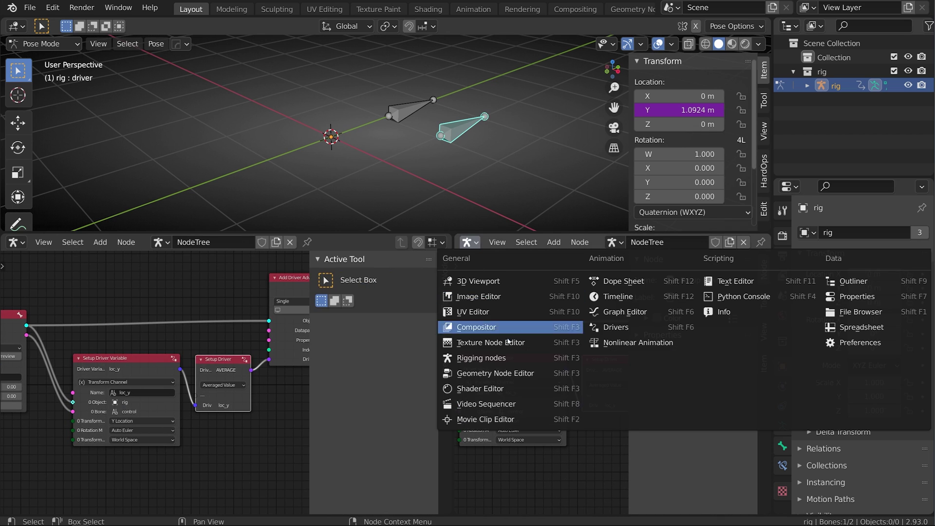
click(611, 326)
key(n)
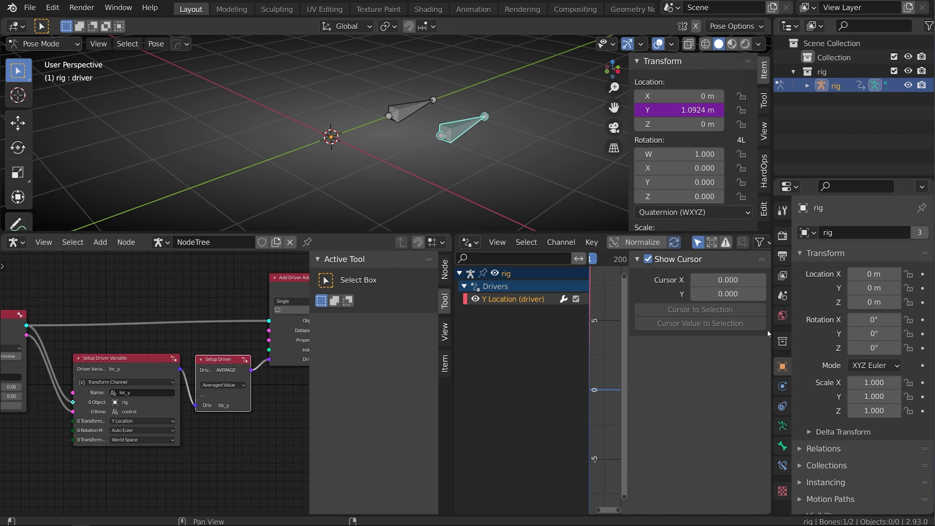
click(519, 300)
ctrl+scroll(771, 335, down, 1)
scroll(723, 419, down, 1)
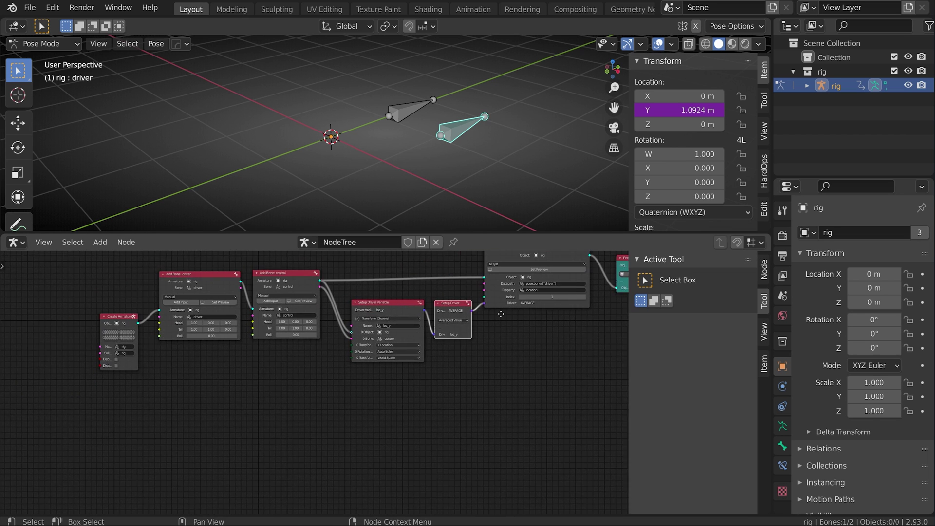
Step: Duplicate the loc_y Setup Driver Variable node with its links and place the copy below the original
click(377, 281)
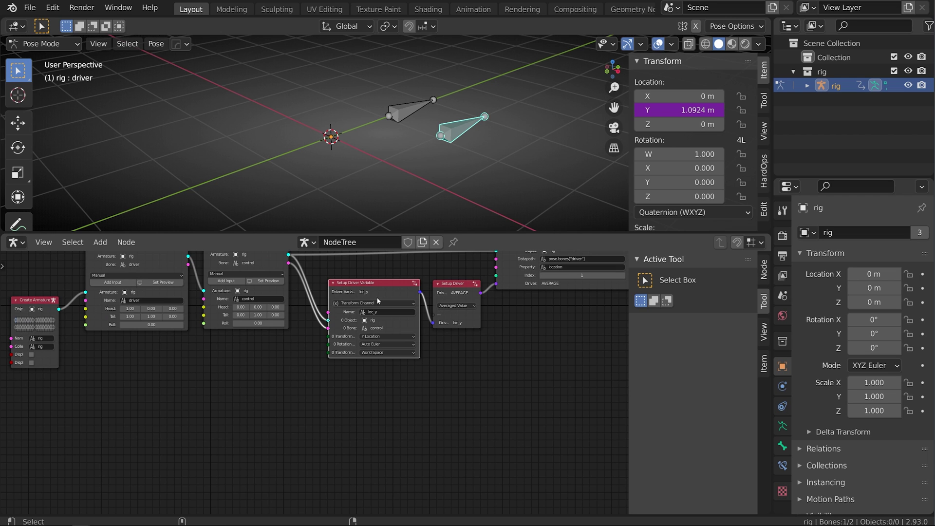
key(shift+d)
click(448, 428)
scroll(448, 428, up, 2)
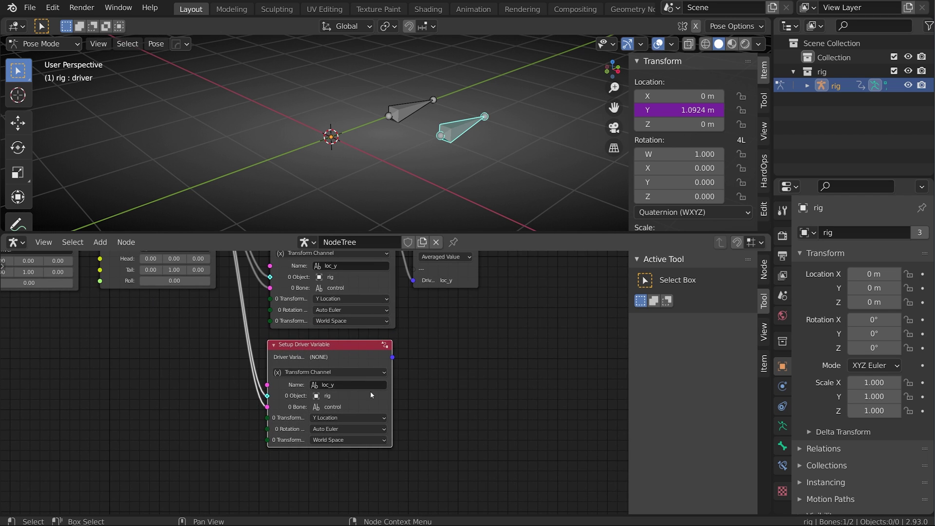
Step: Name the duplicated variable loc_x and set its transform type to X Location
text(_y)
key(Return)
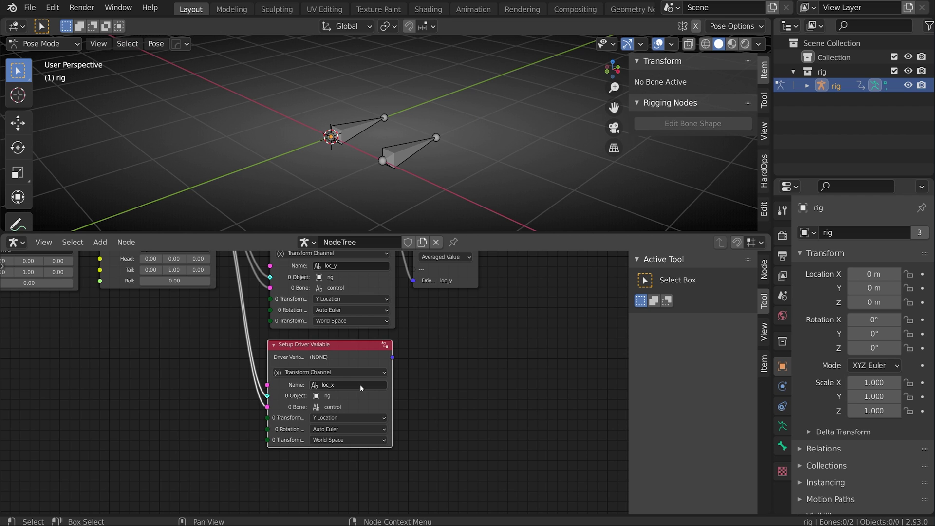
click(347, 418)
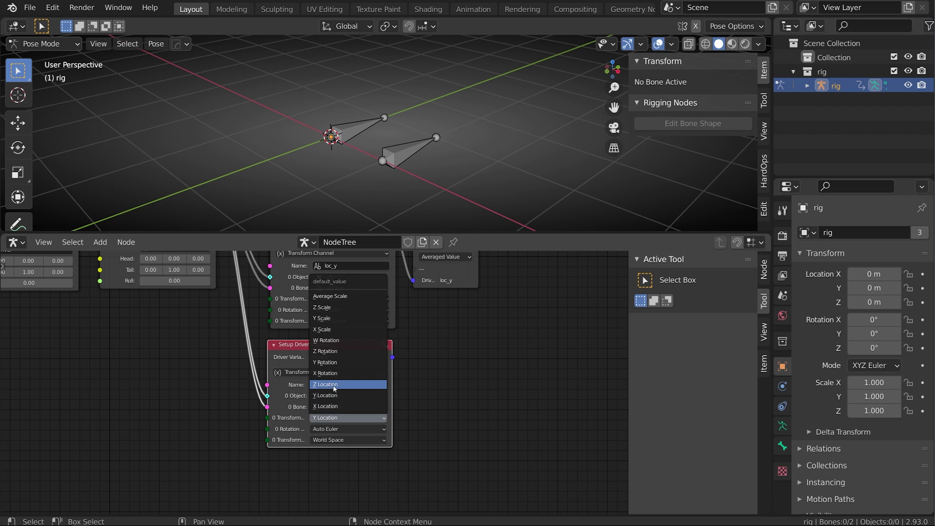
click(325, 407)
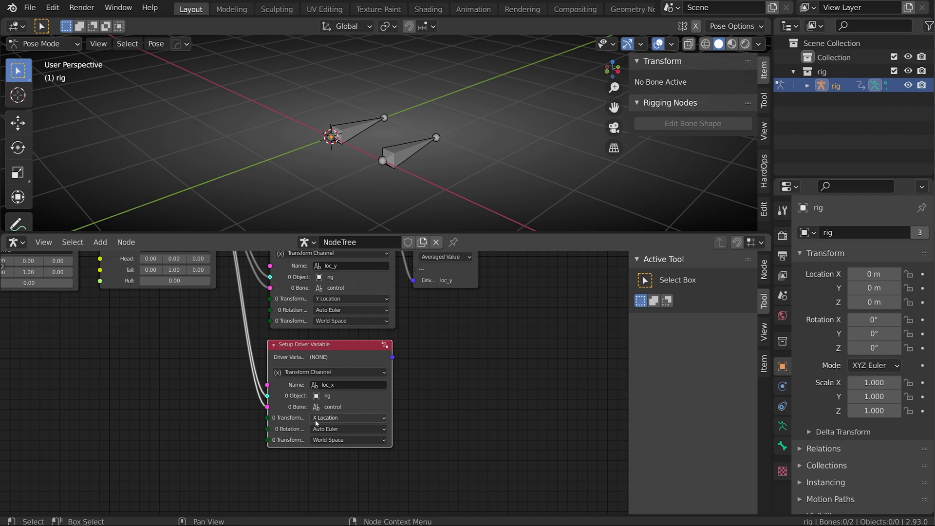
Step: Connect the loc_x variable's output to the empty input of the Setup Driver node
middle_drag(460, 328, 382, 406)
scroll(370, 411, up, 2)
scroll(314, 429, up, 2)
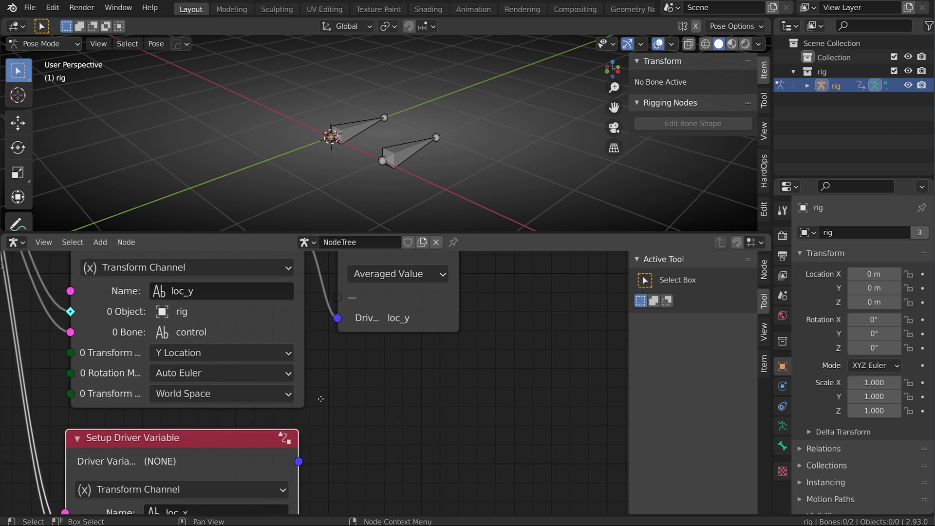
drag(298, 463, 339, 299)
scroll(456, 315, down, 2)
scroll(456, 315, down, 3)
middle_drag(518, 312, 326, 420)
Step: Test the averaged driver by moving the control bone about 0.72 m along Y and about 0.29 m along X
click(360, 128)
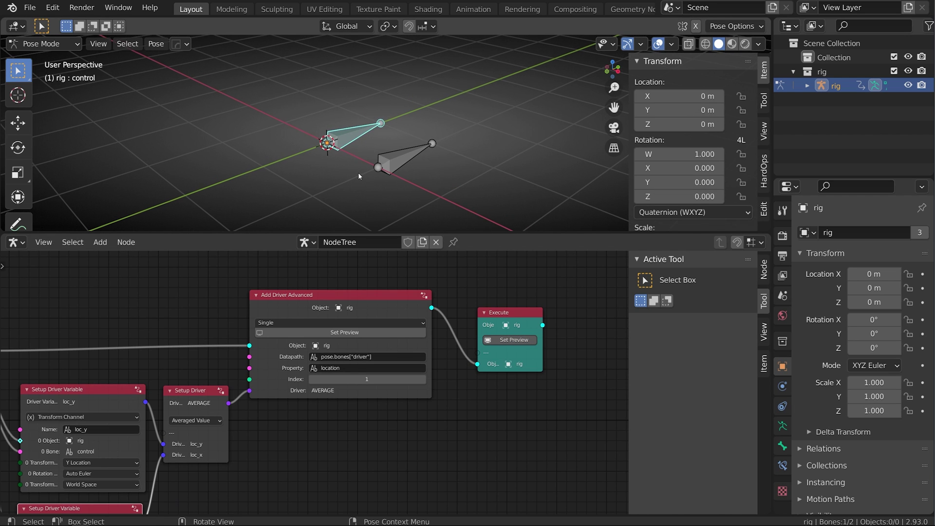
key(g)
key(y)
click(397, 158)
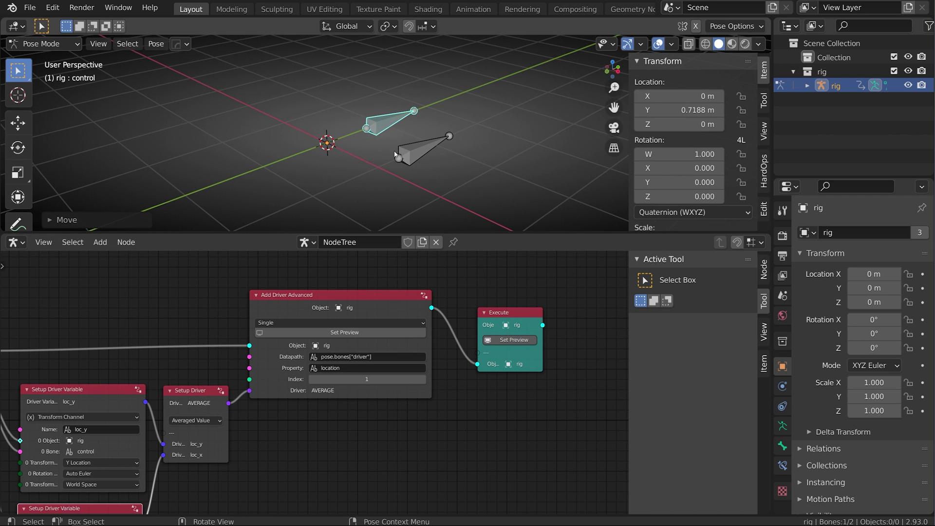
key(g)
key(x)
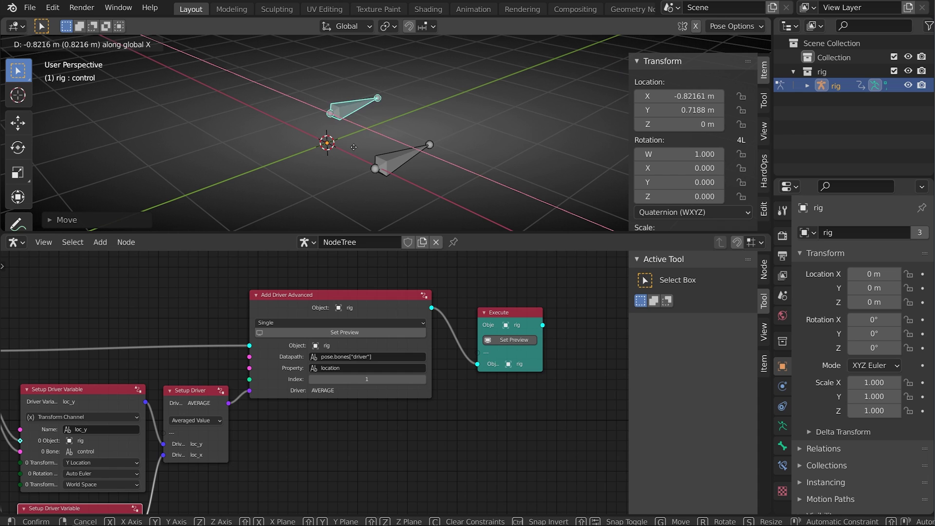
click(409, 158)
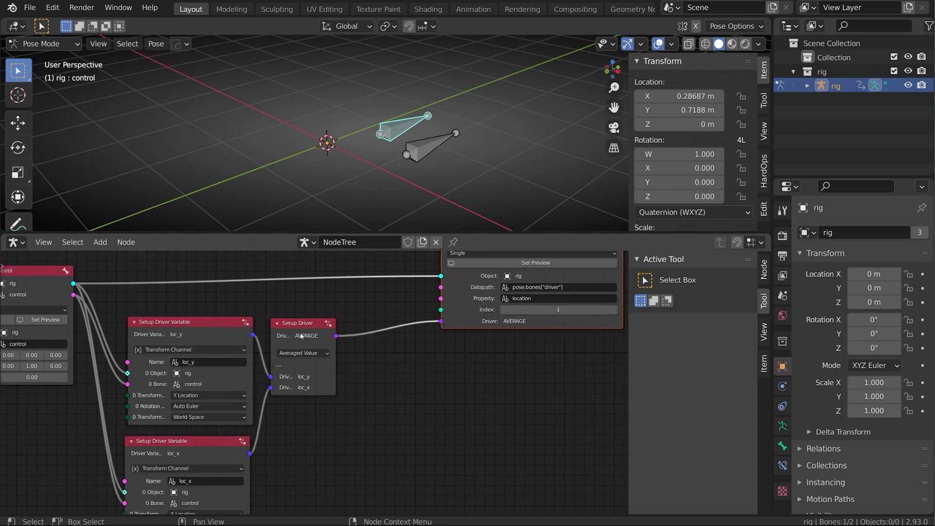
Step: Widen the Setup Driver node and set its driver type to Scripted Expression
scroll(344, 347, up, 1)
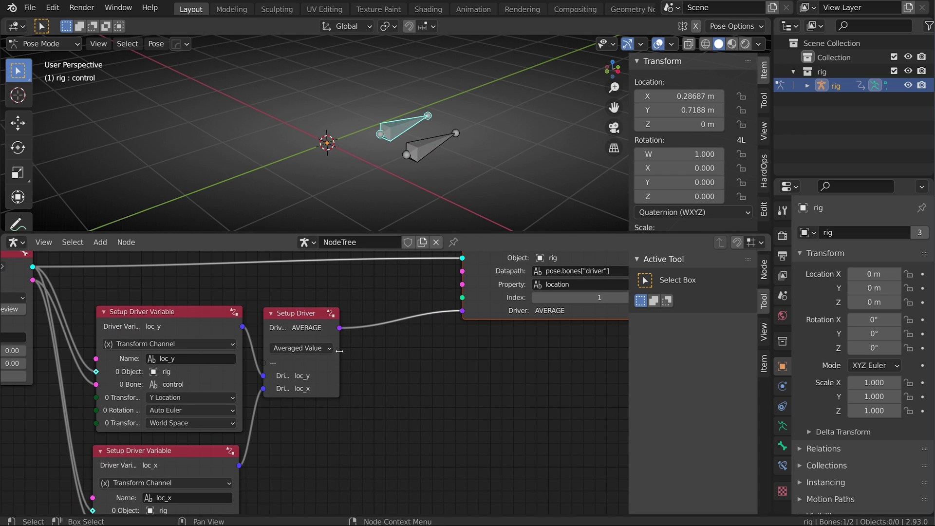
drag(339, 351, 386, 351)
click(324, 348)
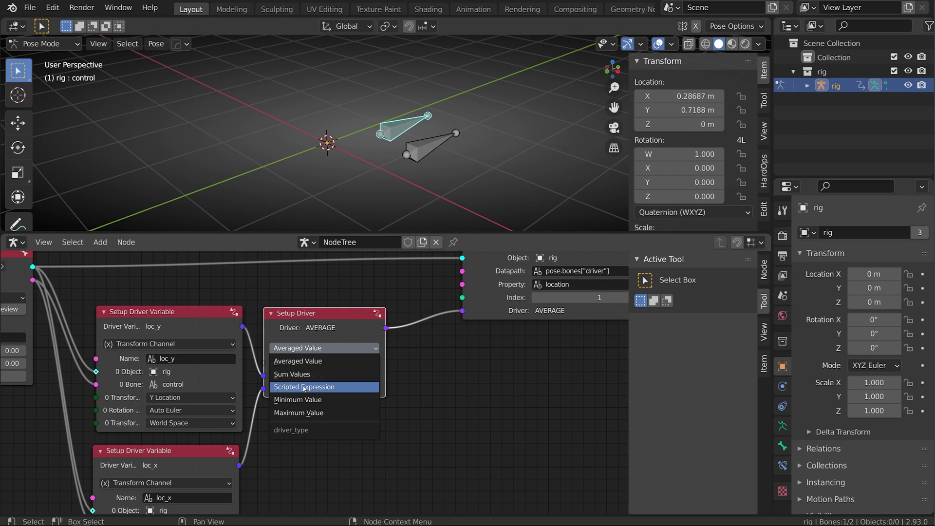
click(303, 388)
Step: Set the Setup Driver node's expression to loc_y * loc_x
click(342, 362)
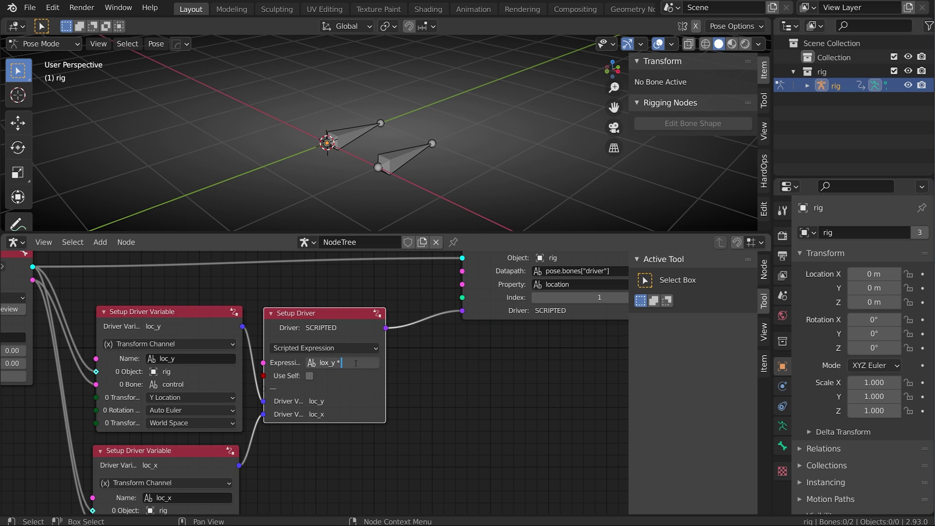
text(lox_y * loc_x)
key(Left)
key(Left)
key(Left)
key(Left)
key(Left)
key(Left)
key(Left)
key(Left)
key(Left)
key(Left)
key(BackSpace)
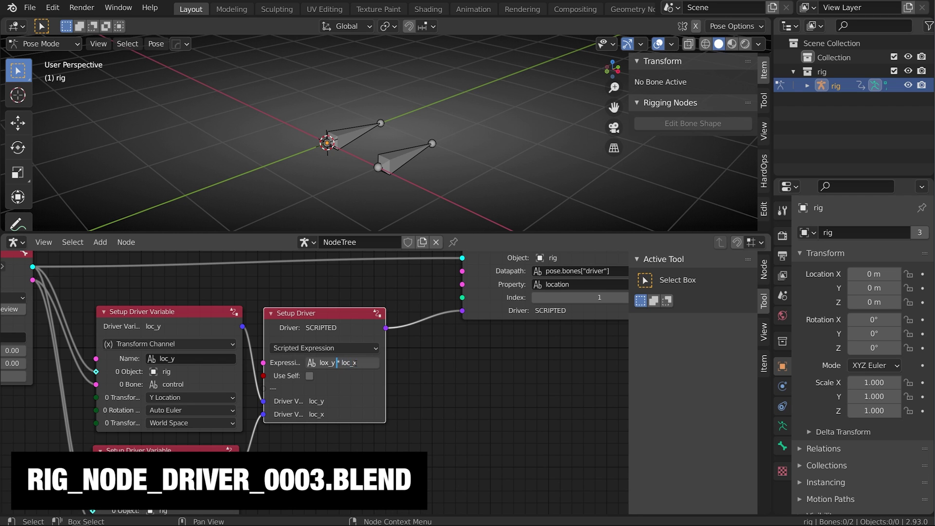
text(c)
key(Return)
Step: Test the scripted driver by moving the control bone about 0.86 m along Y and about 0.01 m along X
click(350, 135)
scroll(306, 197, down, 2)
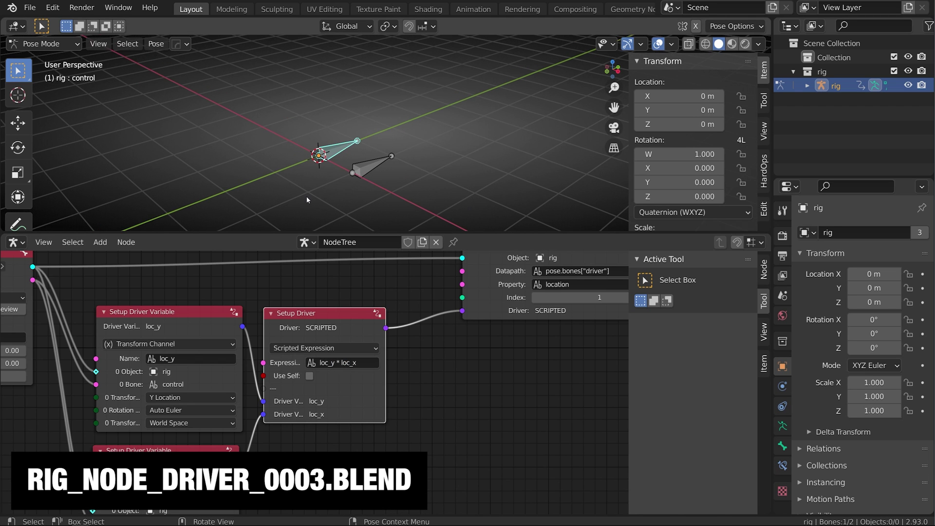
key(g)
key(y)
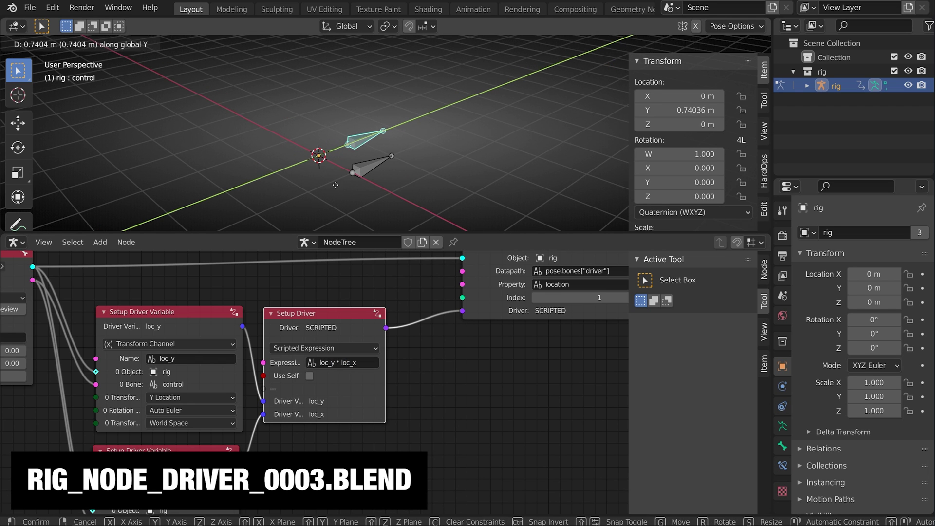
click(366, 146)
key(g)
key(x)
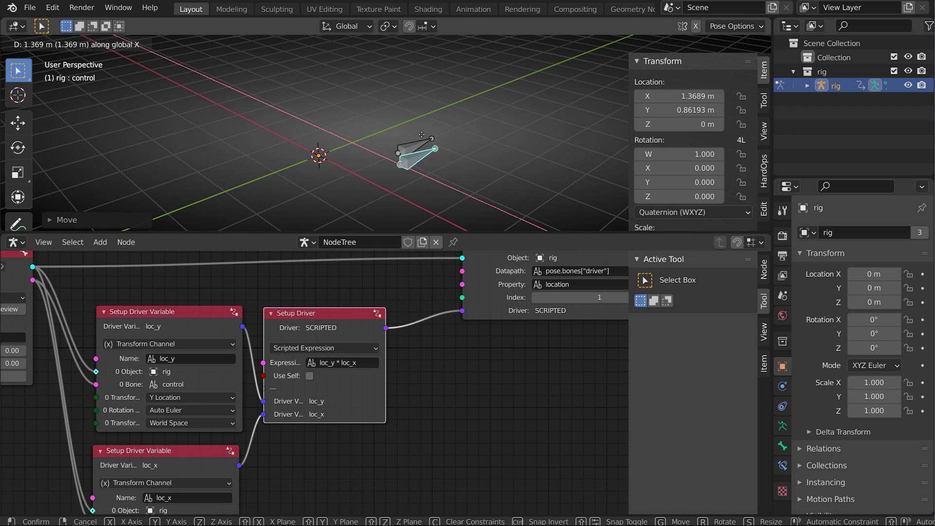
click(365, 133)
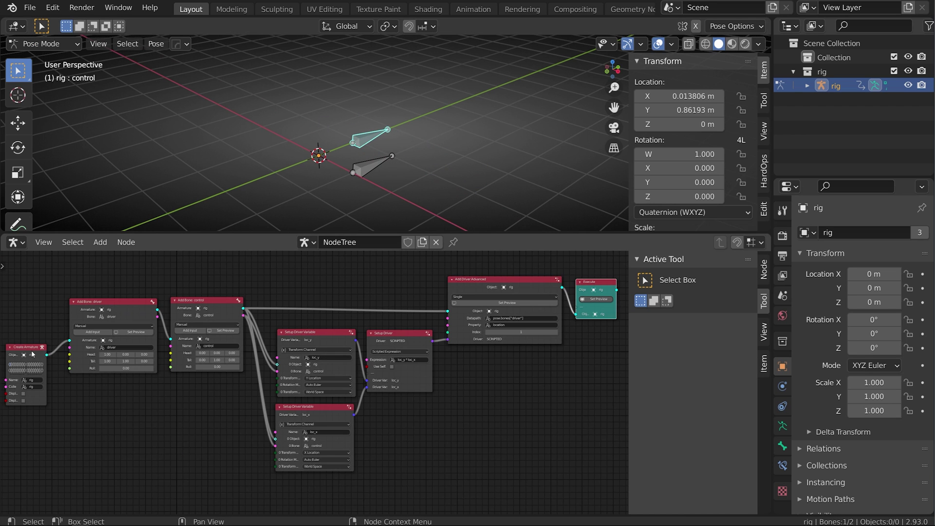
drag(31, 350, 46, 306)
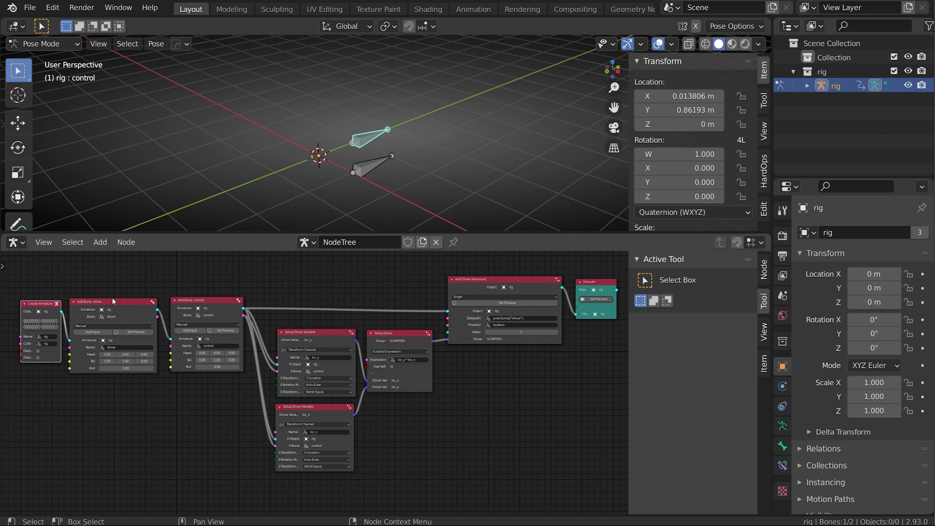